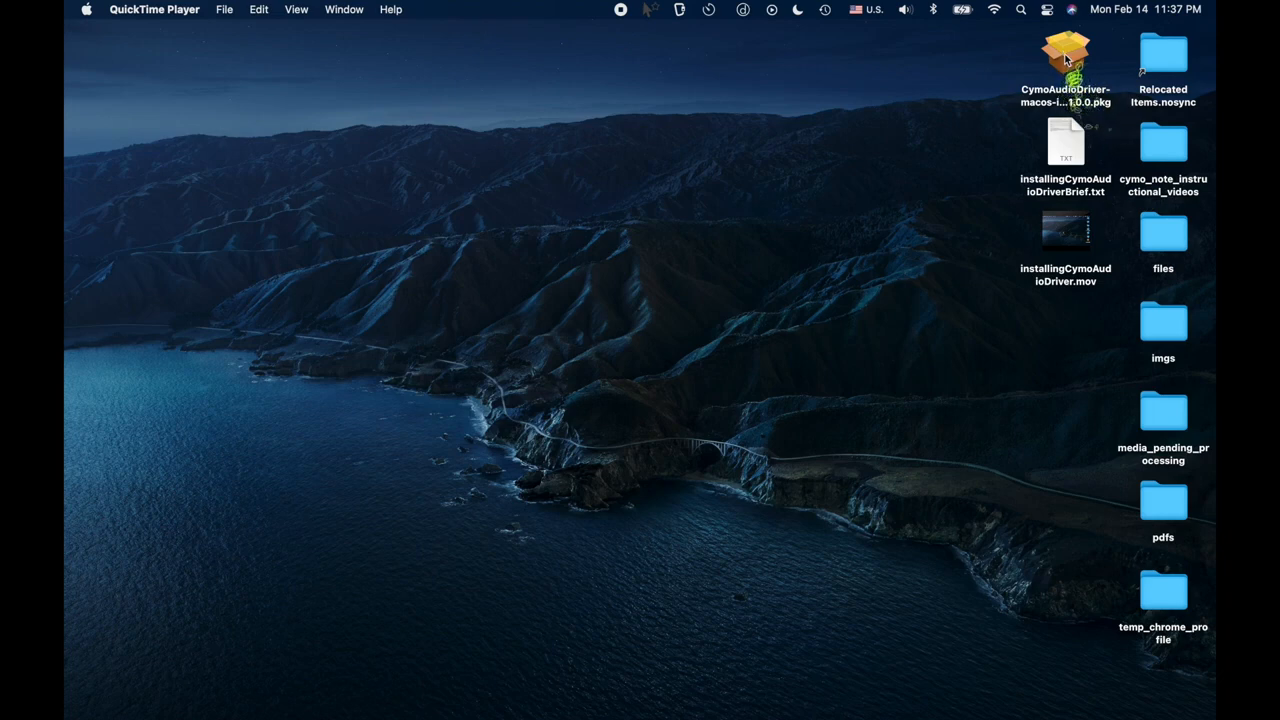
Start the CymoAudioDriver package installer from the desktop and agree to its software license
{"action": "double_click", "coordinate": [1068, 56]}
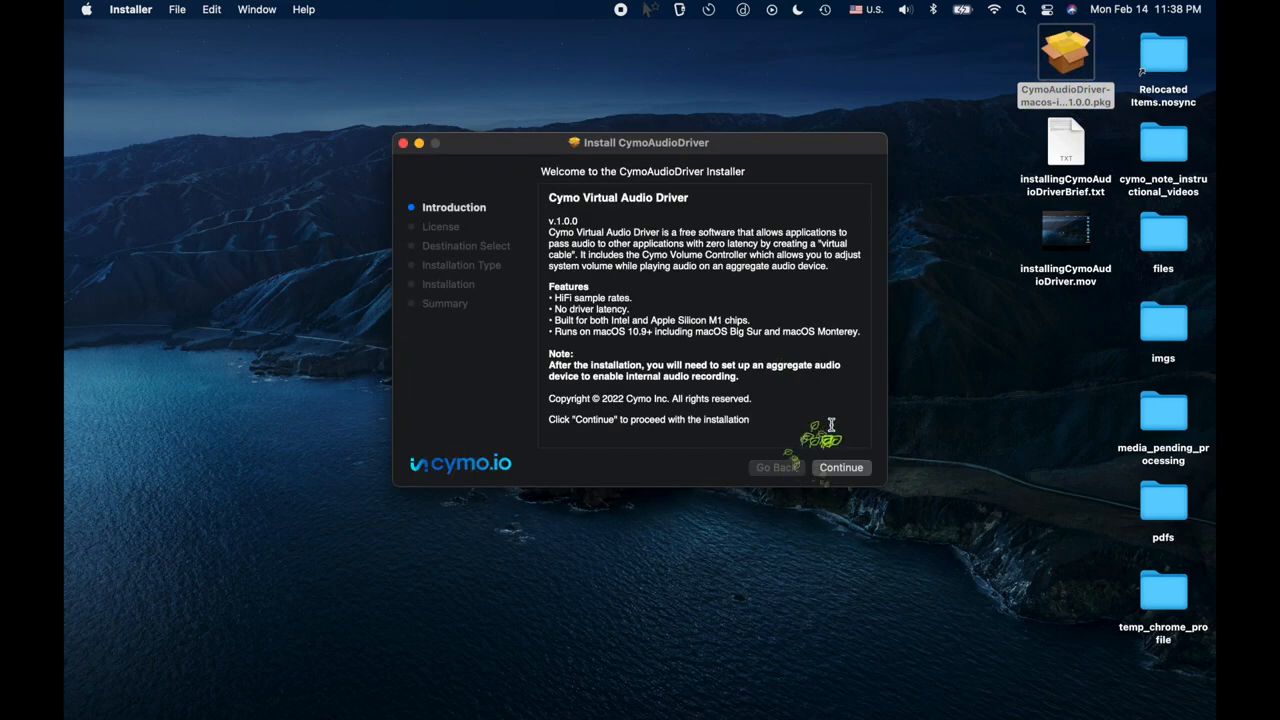
{"action": "left_click", "coordinate": [842, 469]}
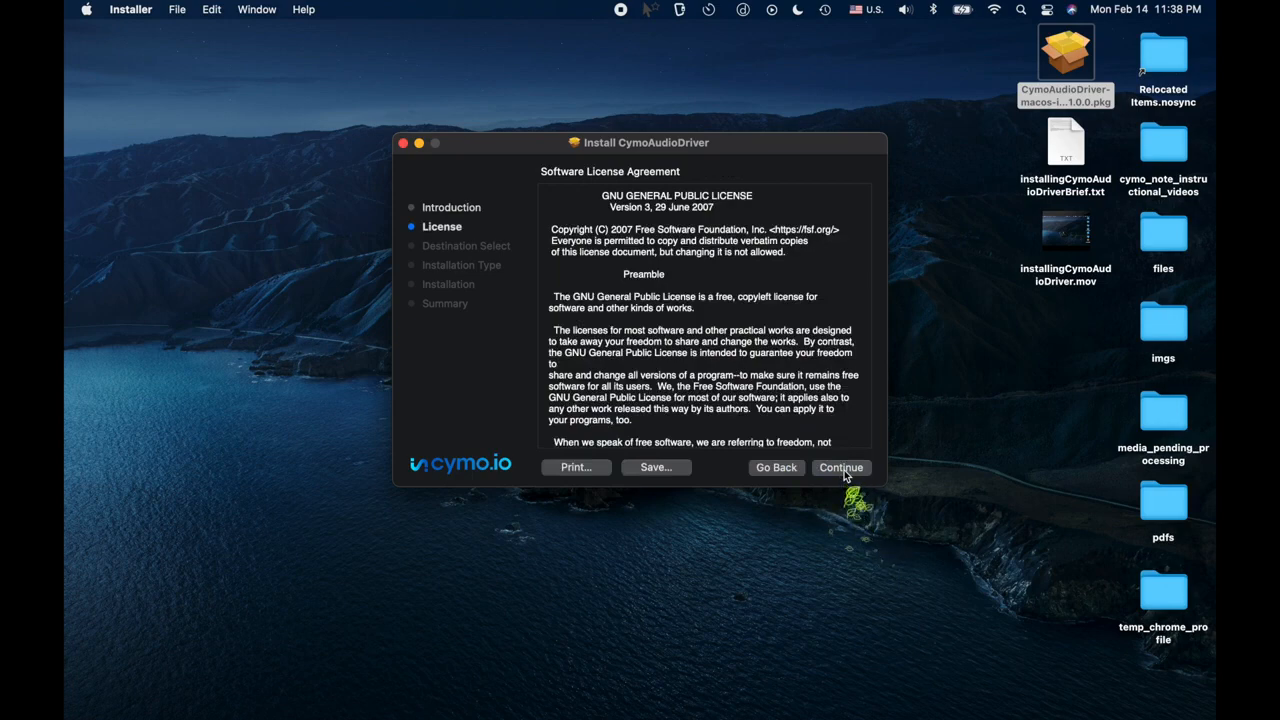
{"action": "left_click", "coordinate": [842, 469]}
{"action": "left_click", "coordinate": [799, 360]}
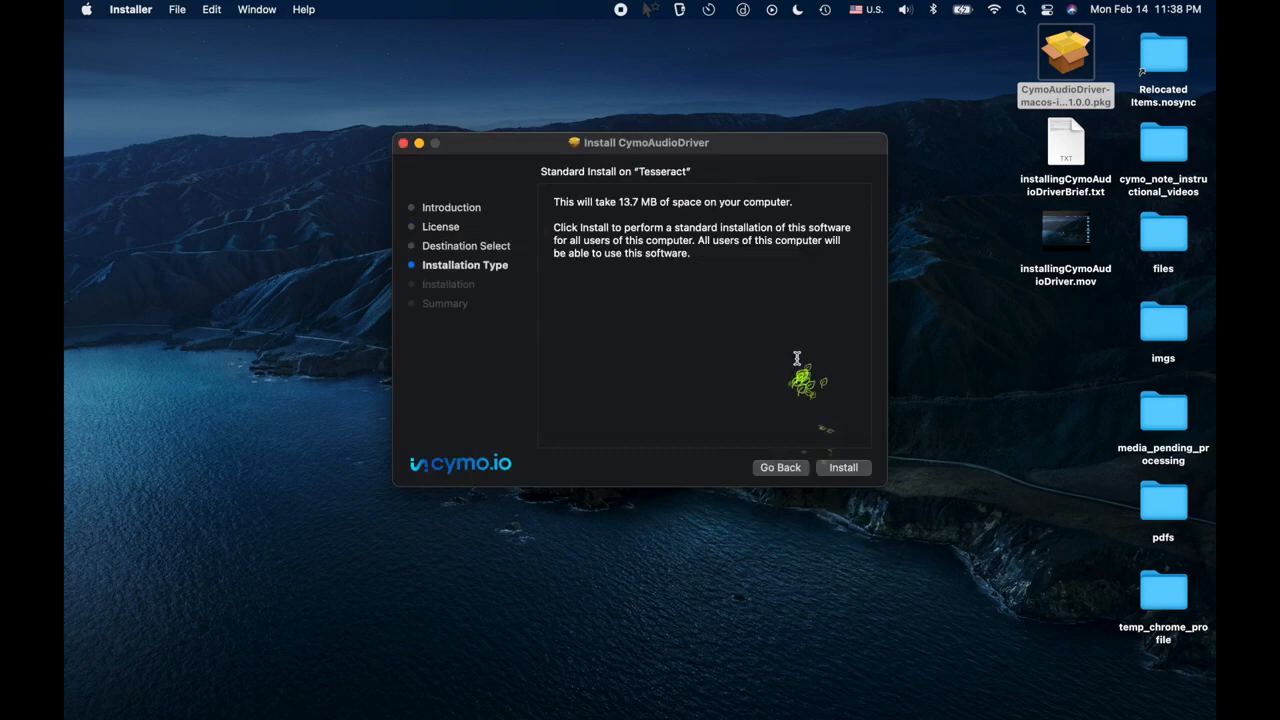
Run the standard CymoAudioDriver installation, authorize it with the account password, and close the installer once it completes
{"action": "left_click", "coordinate": [844, 469]}
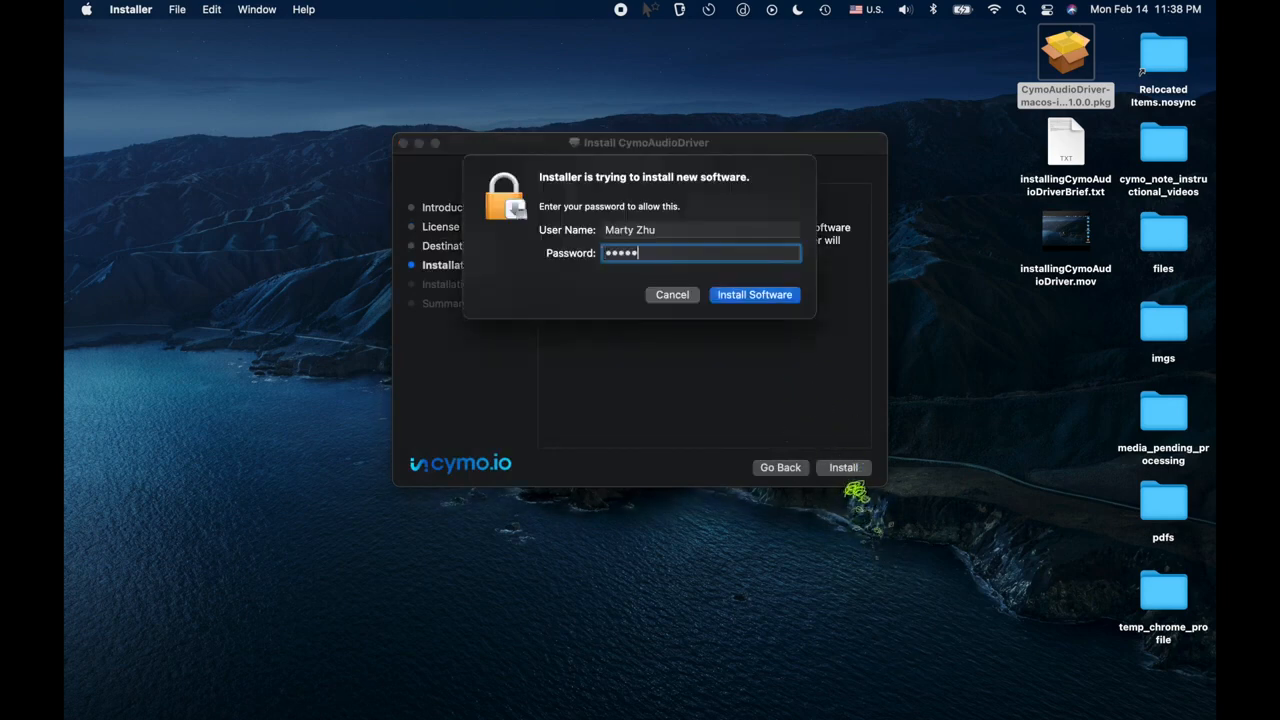
{"action": "key", "text": "Return"}
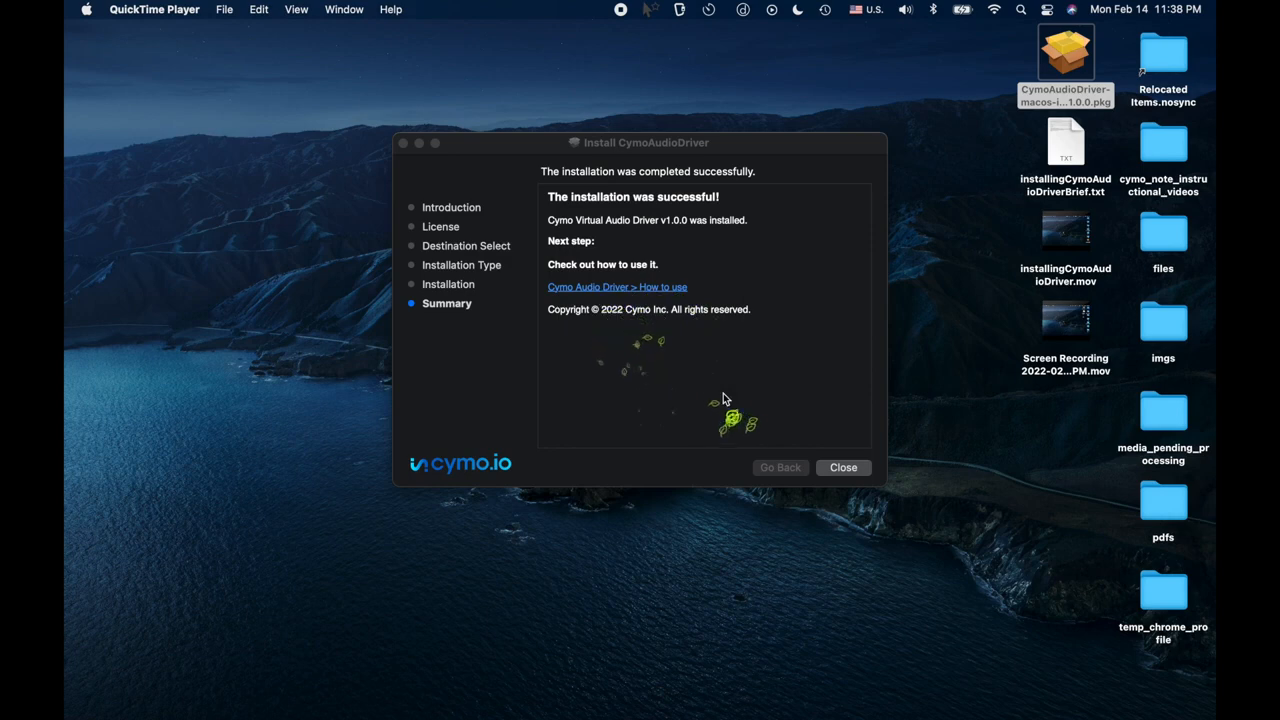
{"action": "left_click", "coordinate": [843, 468]}
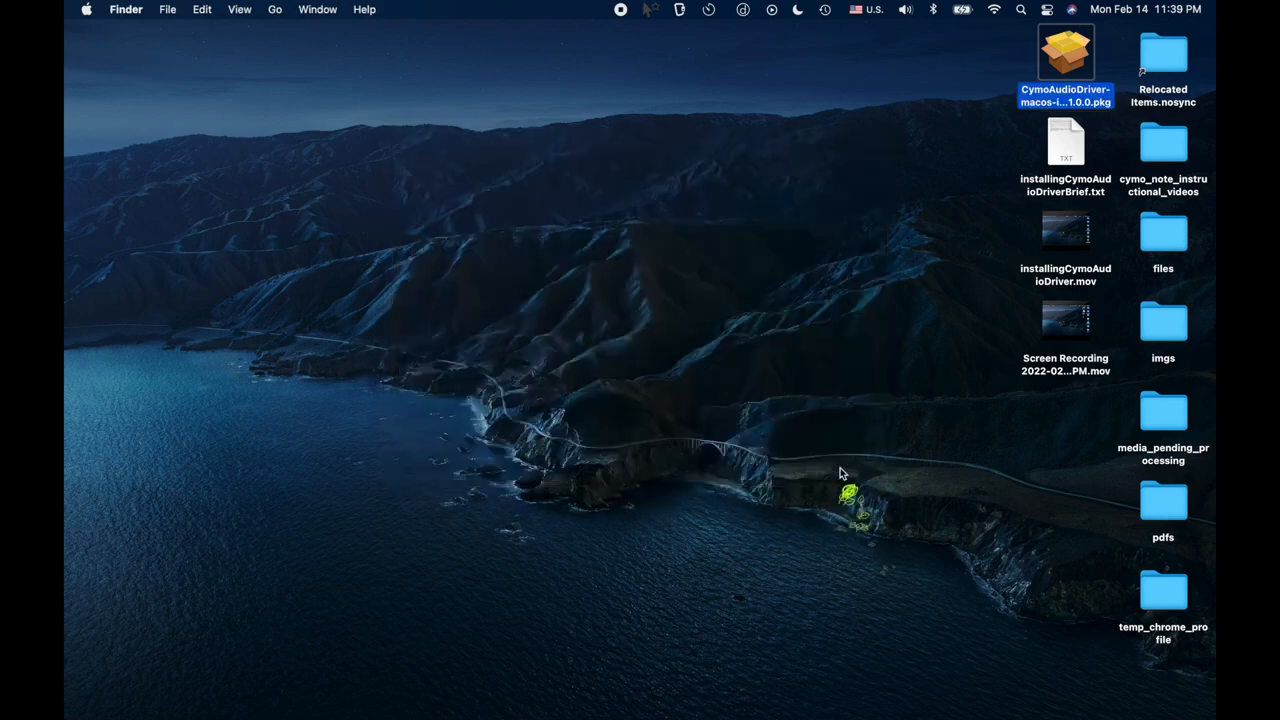
{"action": "left_click", "coordinate": [672, 297]}
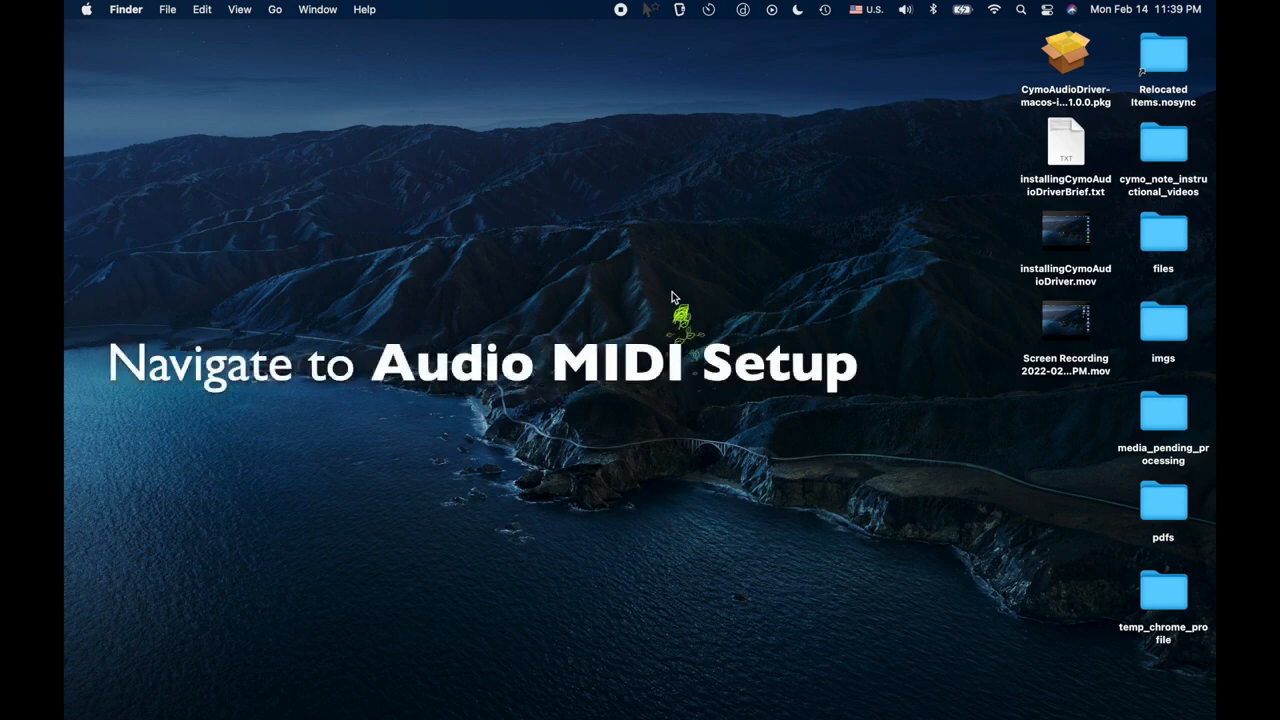
Find and open Audio MIDI Setup through Spotlight, and look through the audio devices down to CymoVirtualCable 2ch
{"action": "left_click", "coordinate": [1021, 11]}
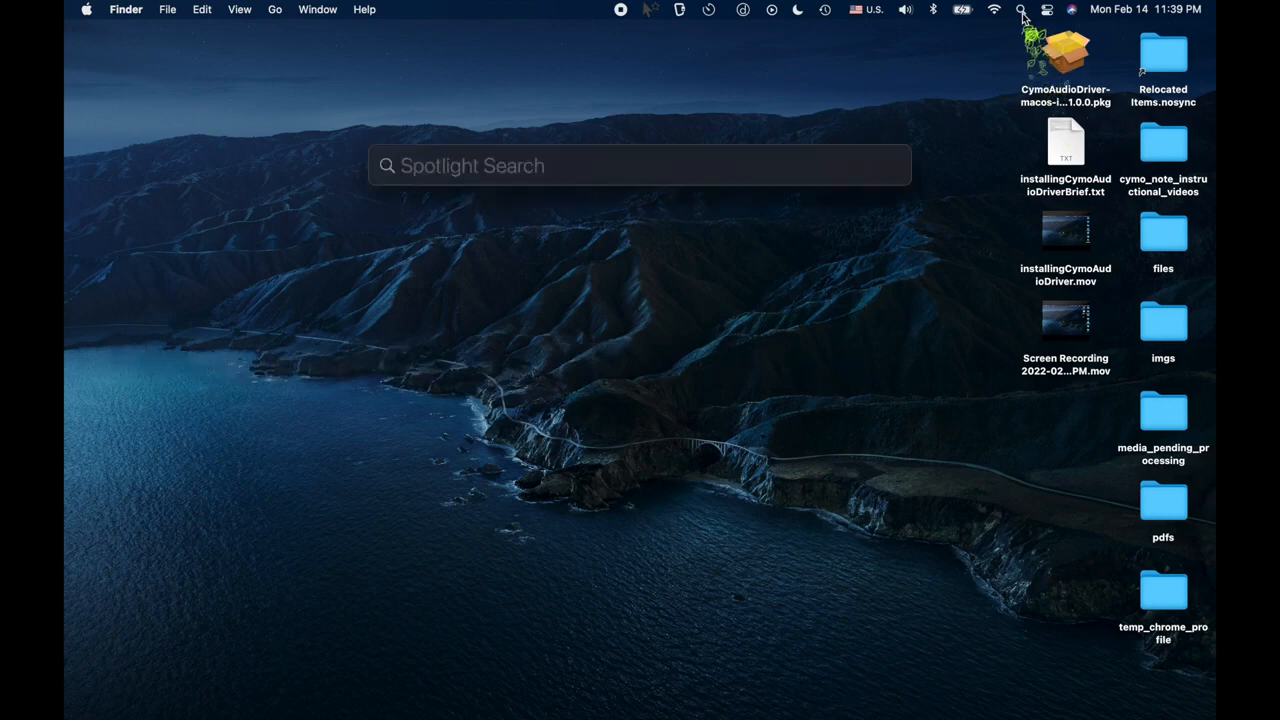
{"action": "type", "text": "Au"}
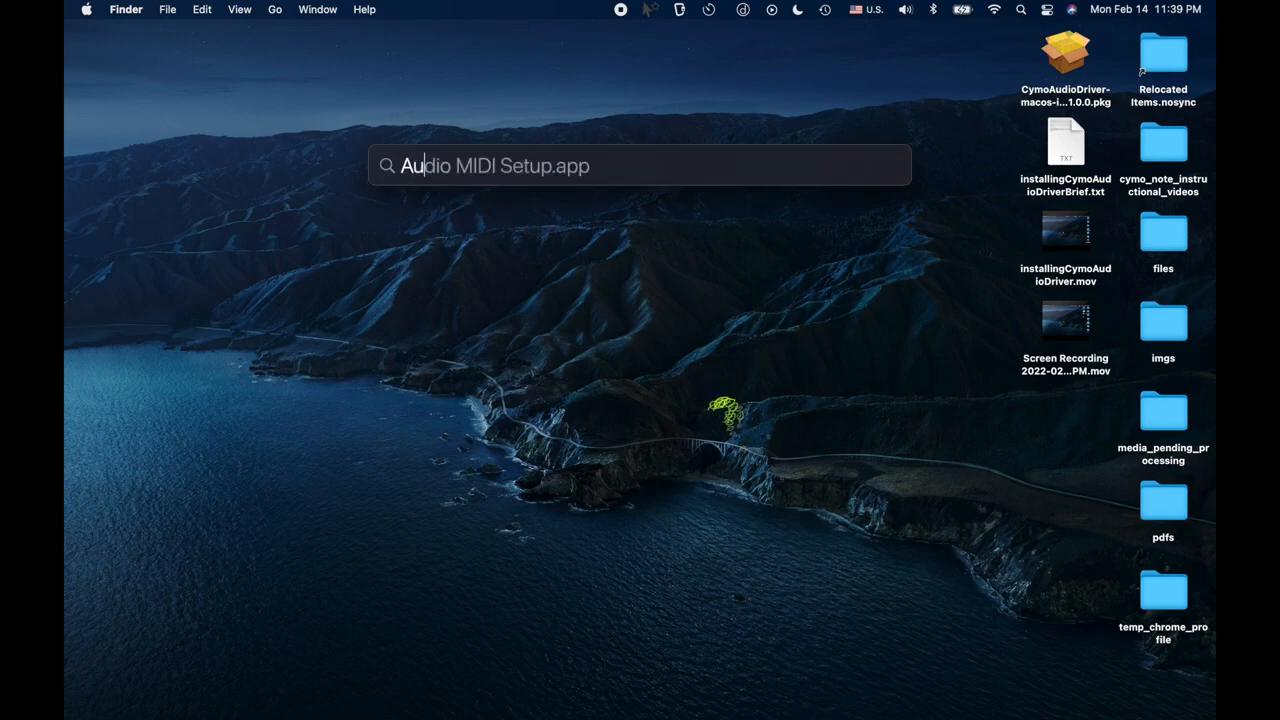
{"action": "type", "text": "dio Mi"}
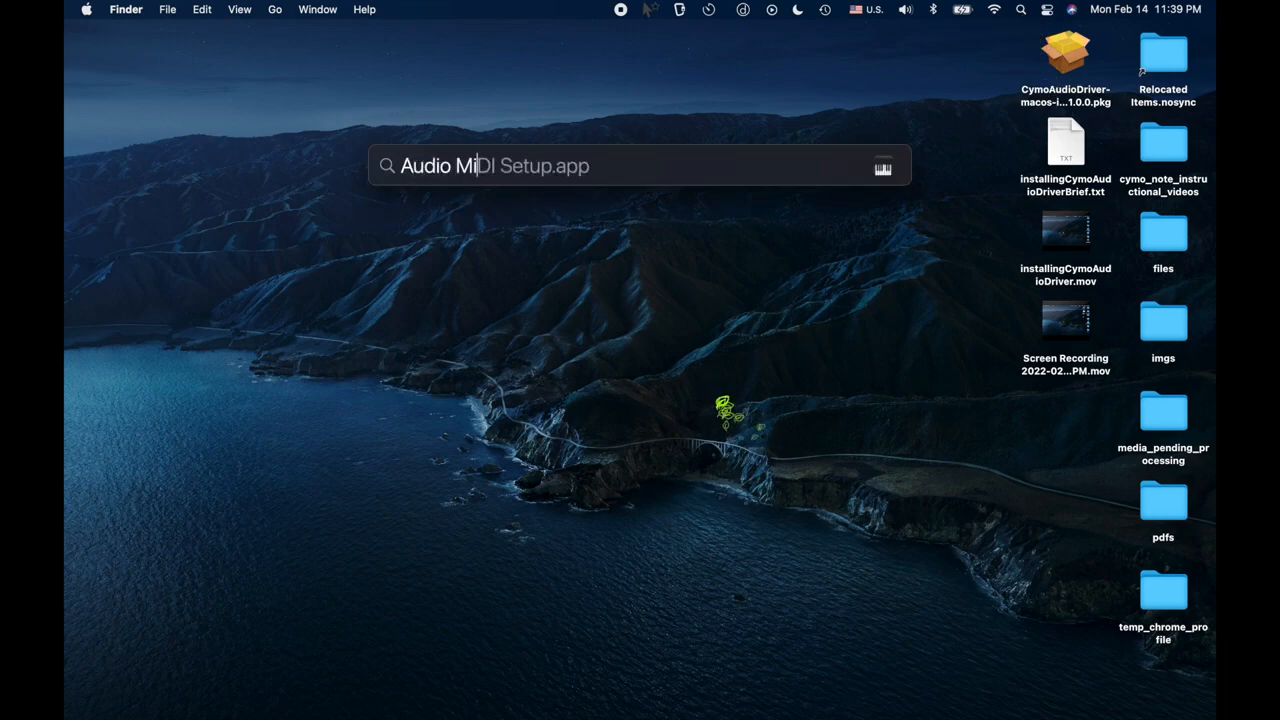
{"action": "type", "text": "DI setup"}
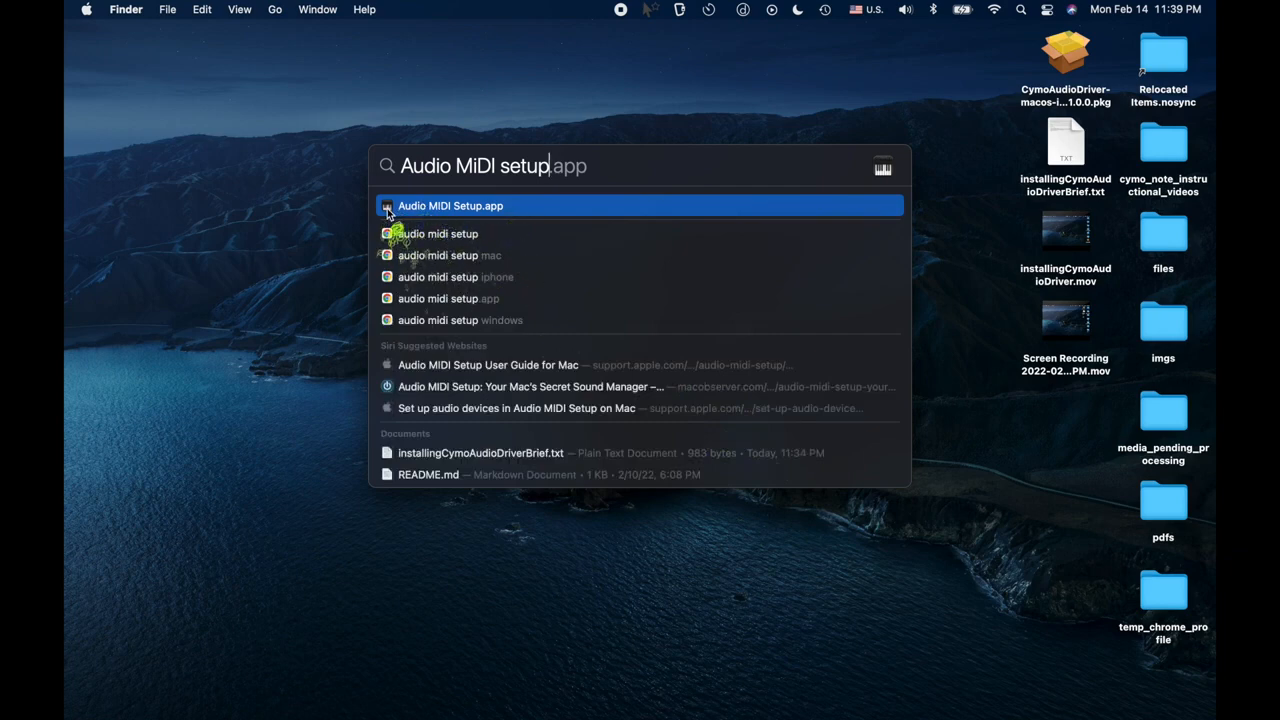
{"action": "left_click", "coordinate": [468, 212]}
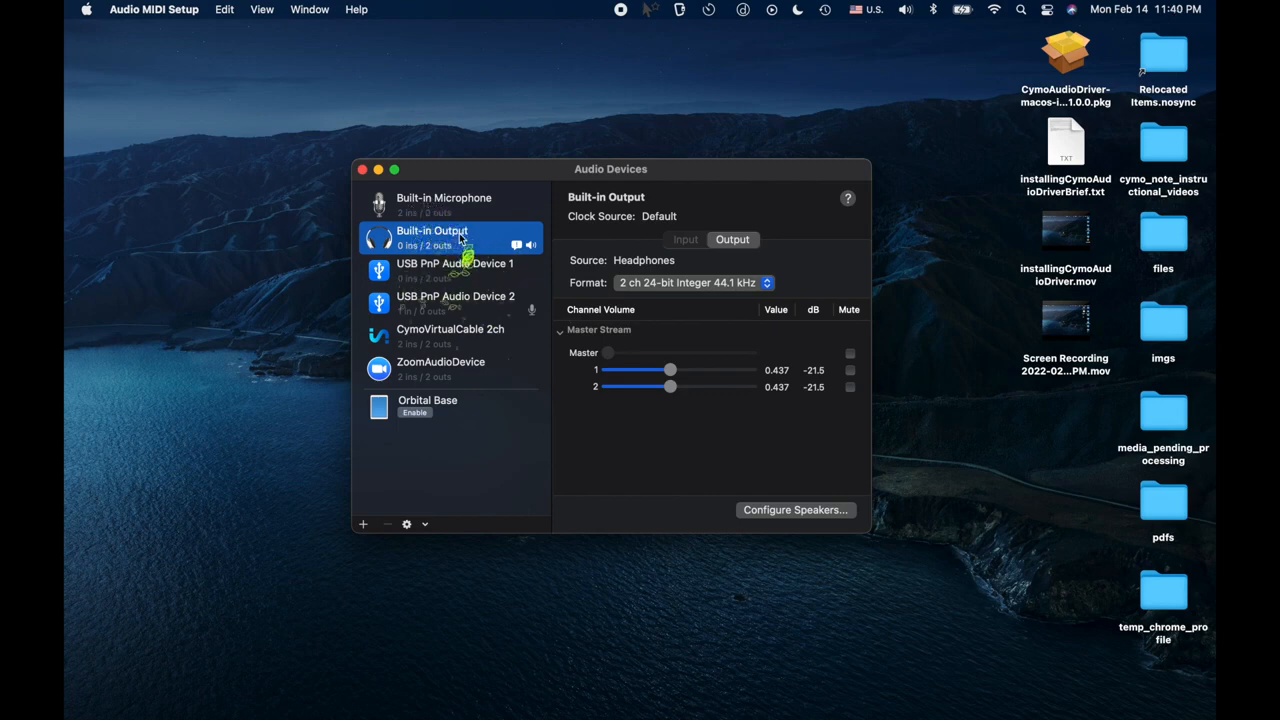
{"action": "left_click", "coordinate": [448, 268]}
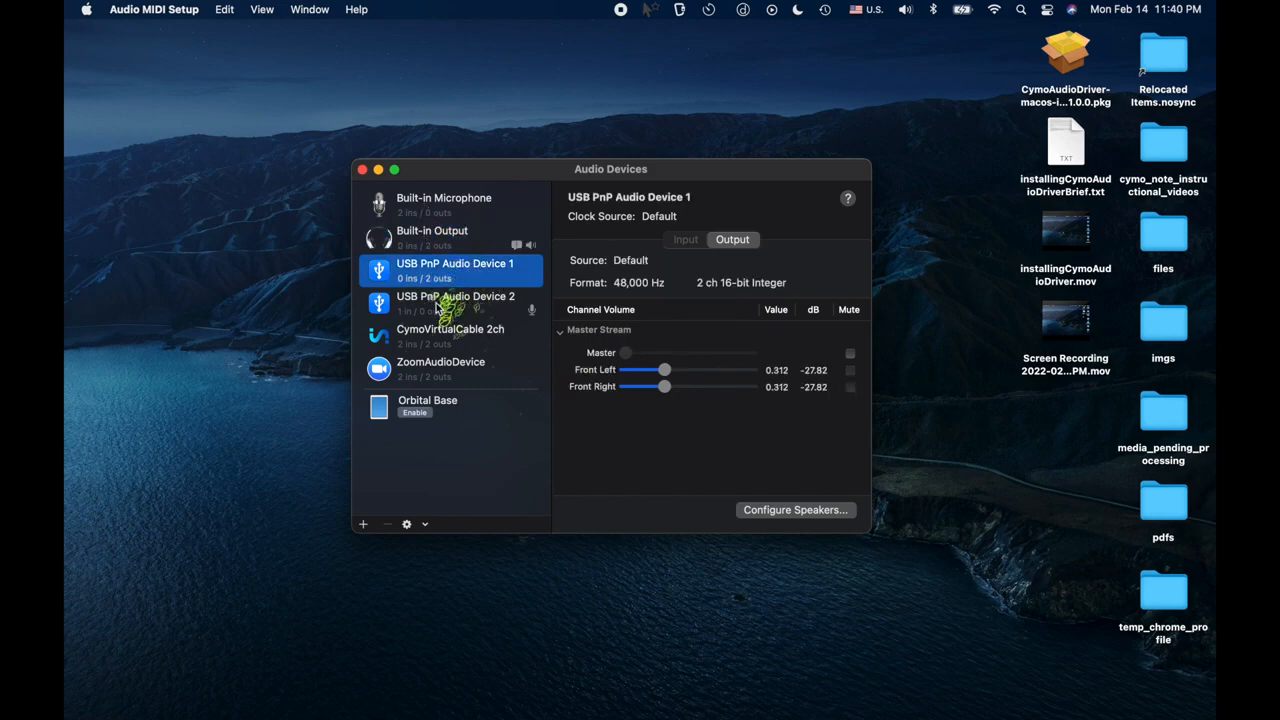
{"action": "left_click", "coordinate": [440, 302]}
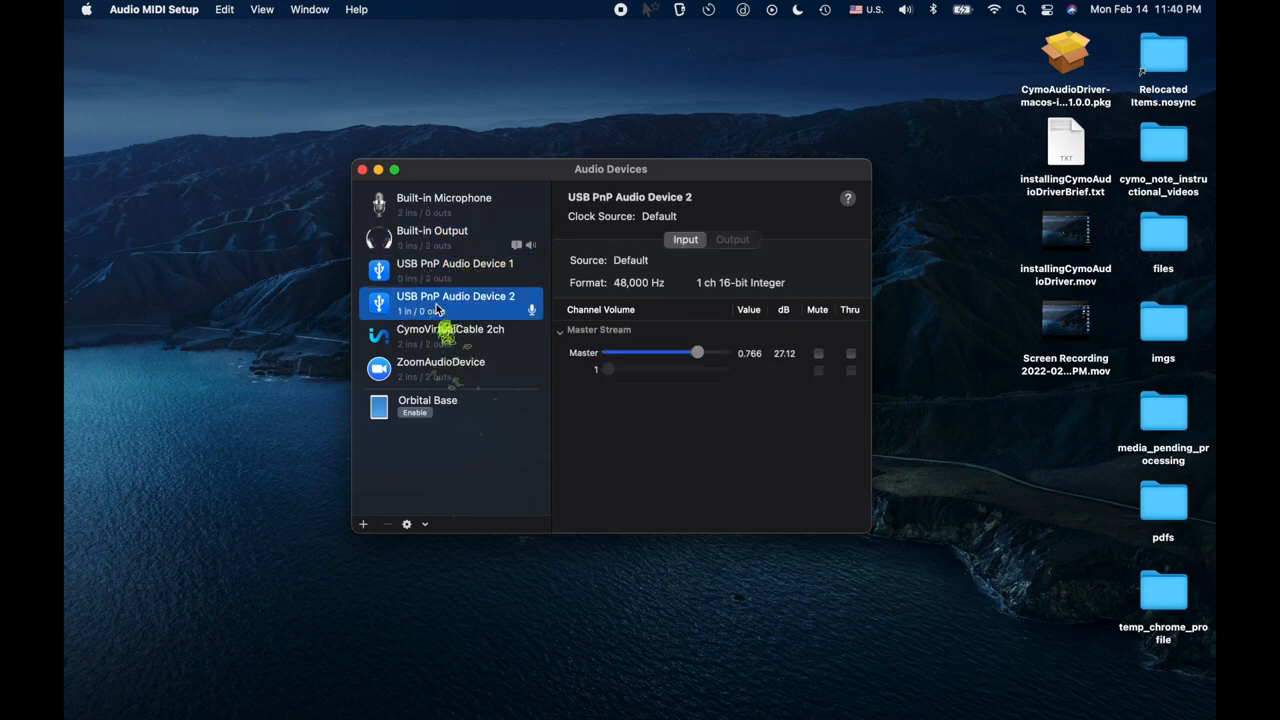
{"action": "left_click", "coordinate": [437, 338]}
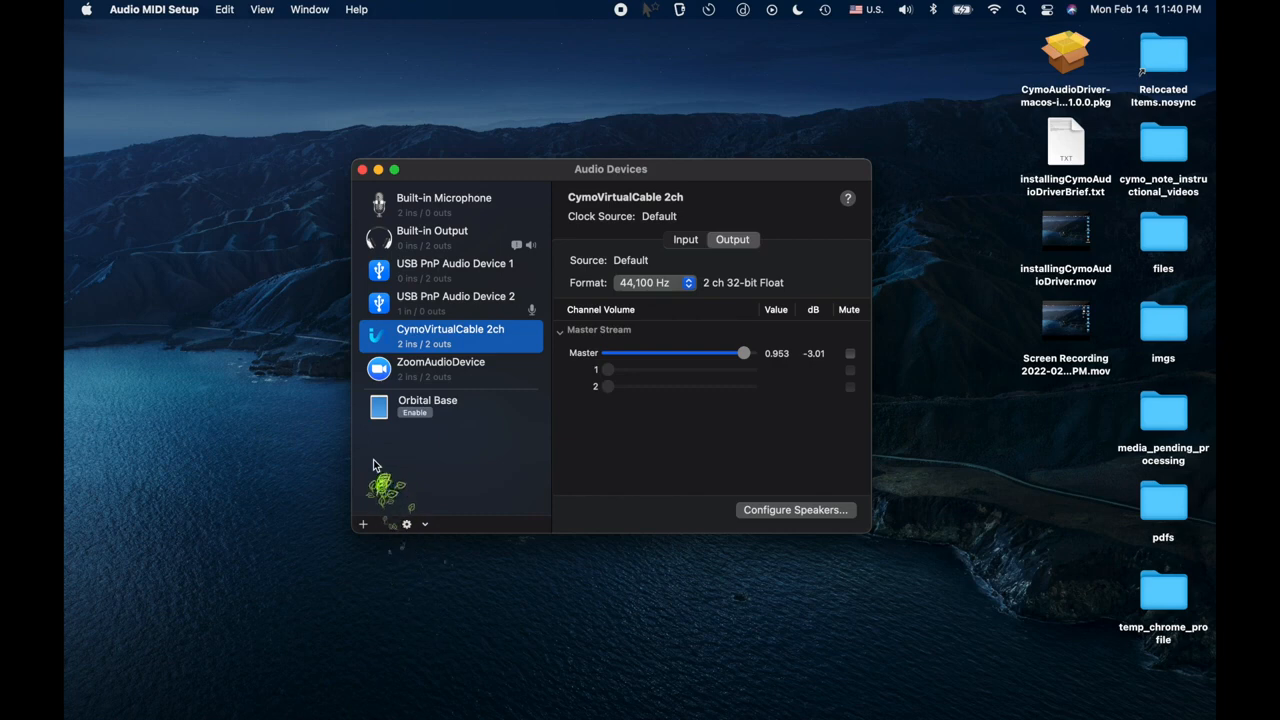
Create a multi-output device with Built-in Output as its first device, unchecking CymoVirtualCable 2ch beforehand
{"action": "left_click", "coordinate": [365, 527]}
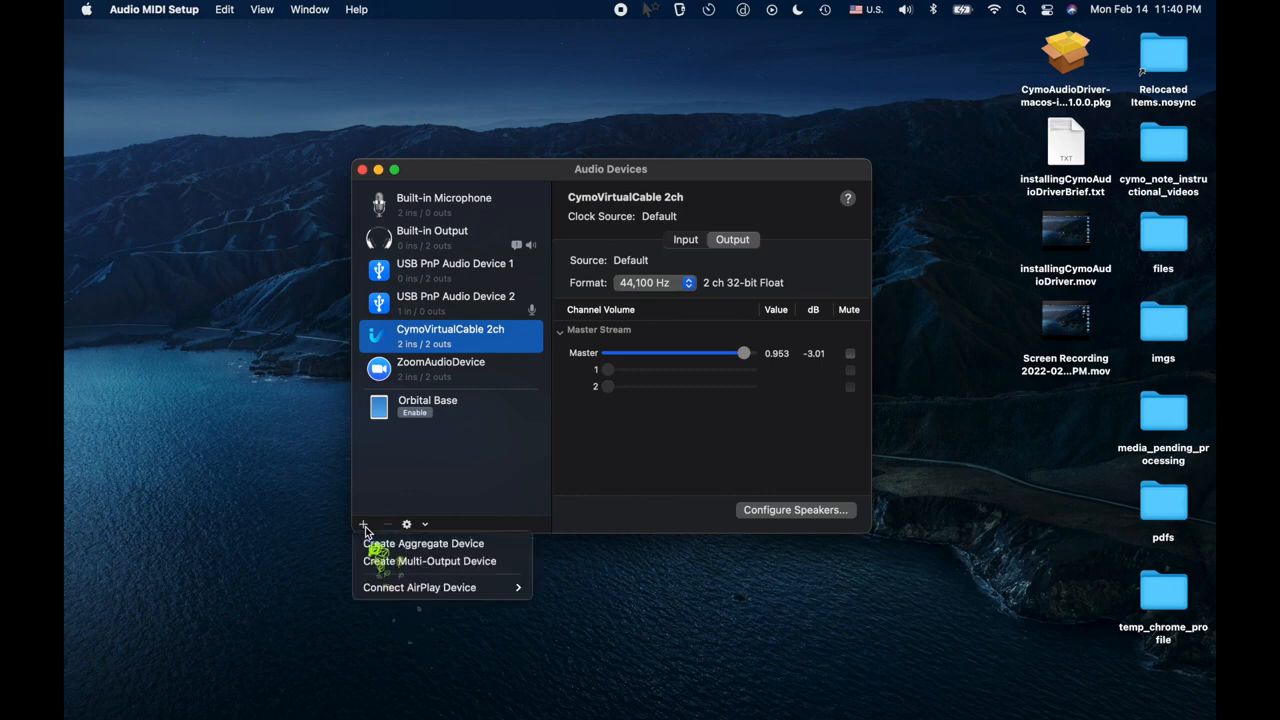
{"action": "left_click", "coordinate": [511, 565]}
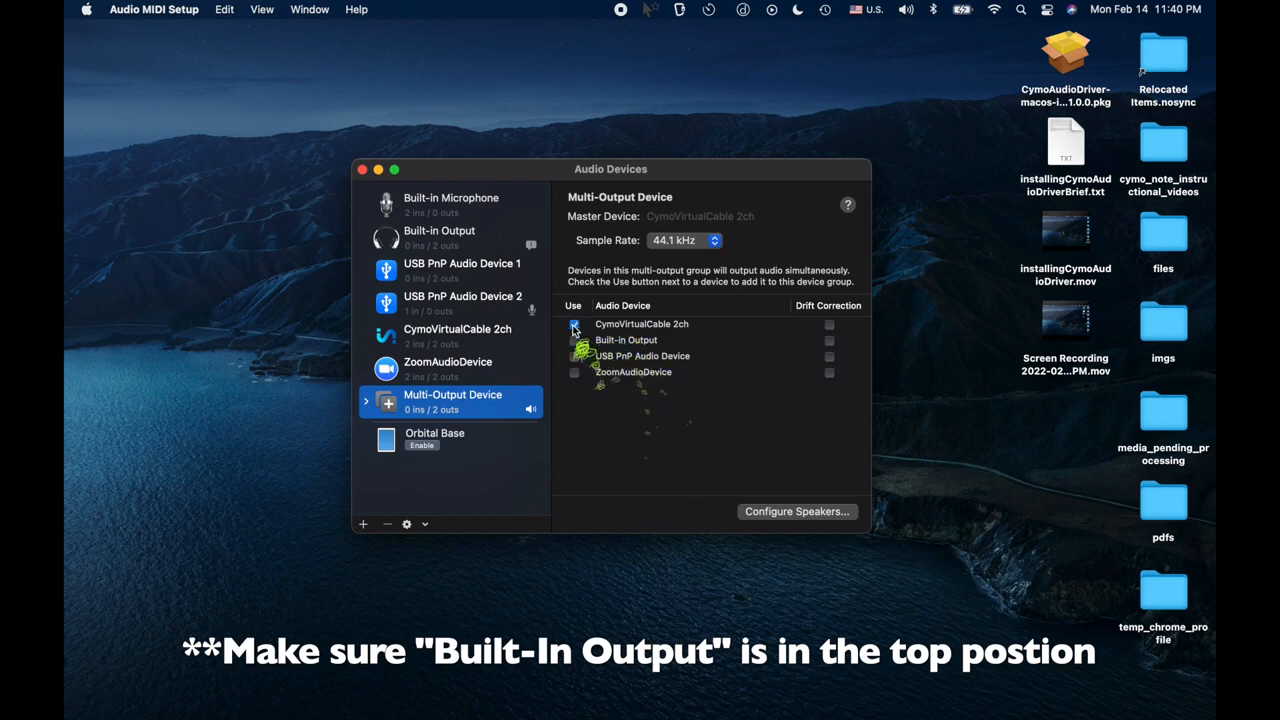
{"action": "left_click", "coordinate": [574, 326]}
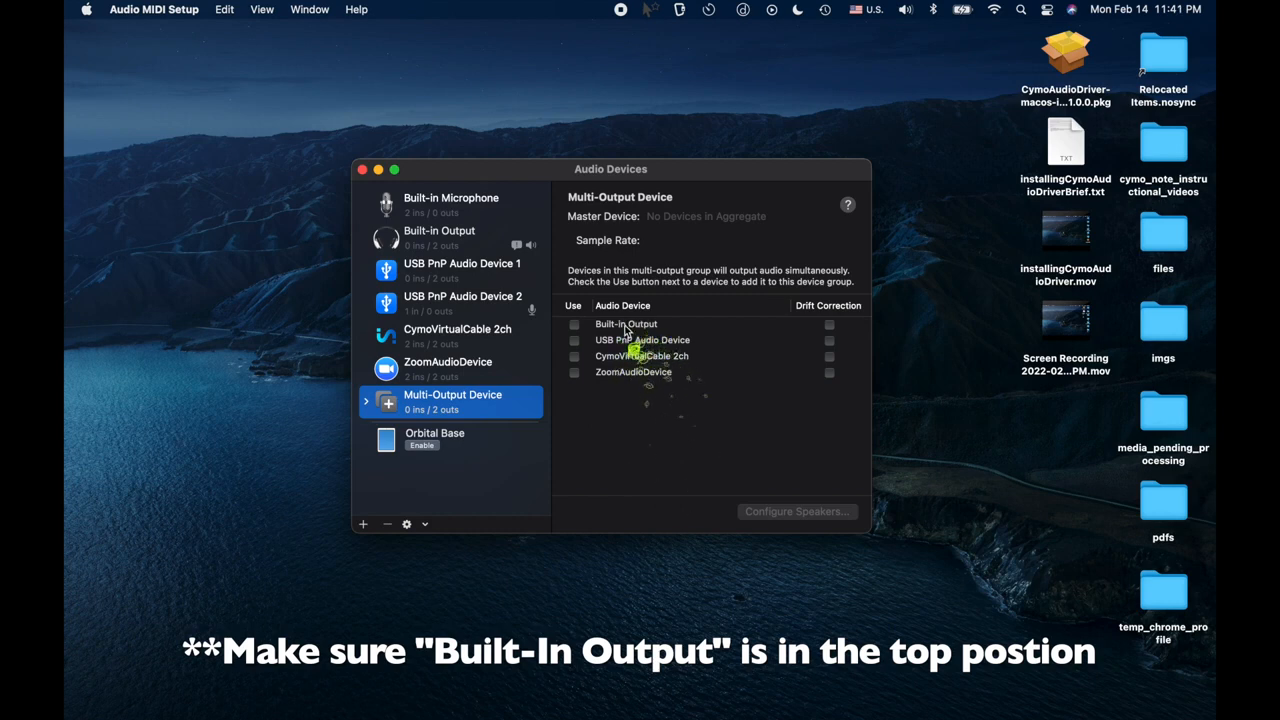
{"action": "left_click", "coordinate": [575, 326]}
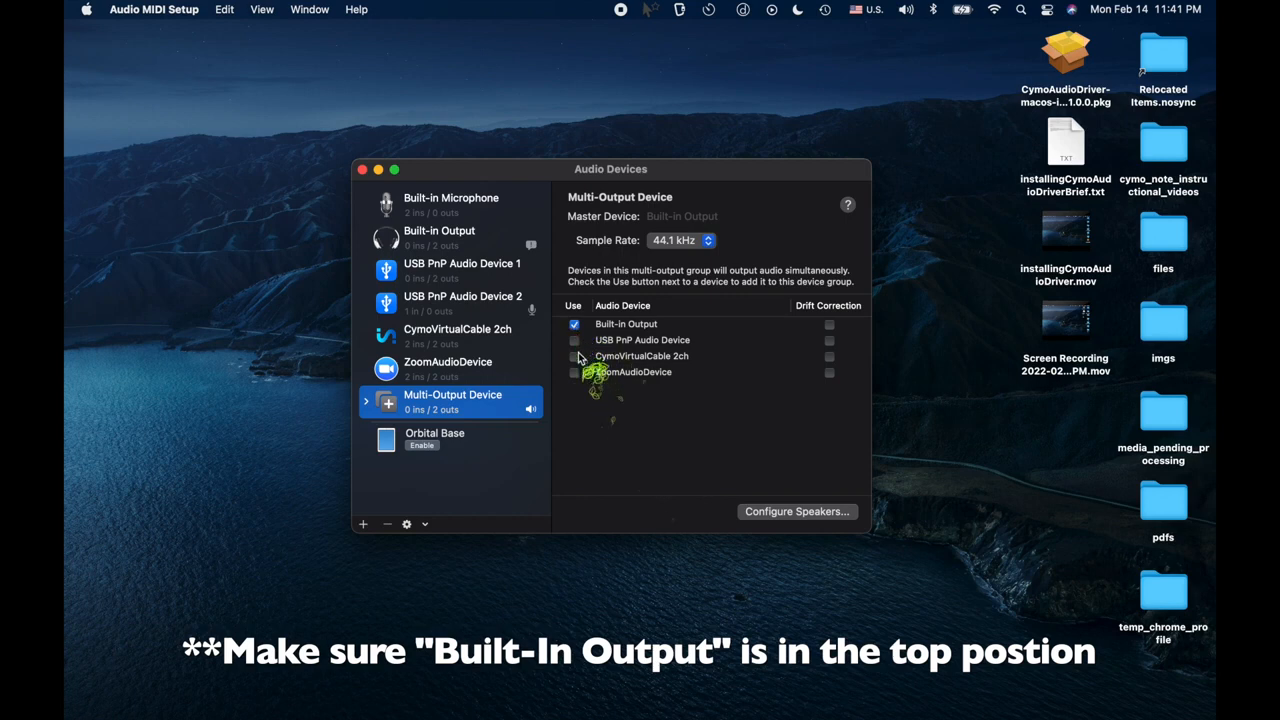
Add CymoVirtualCable 2ch to the multi-output device with drift correction enabled, and close the Audio Devices window
{"action": "left_click", "coordinate": [574, 357]}
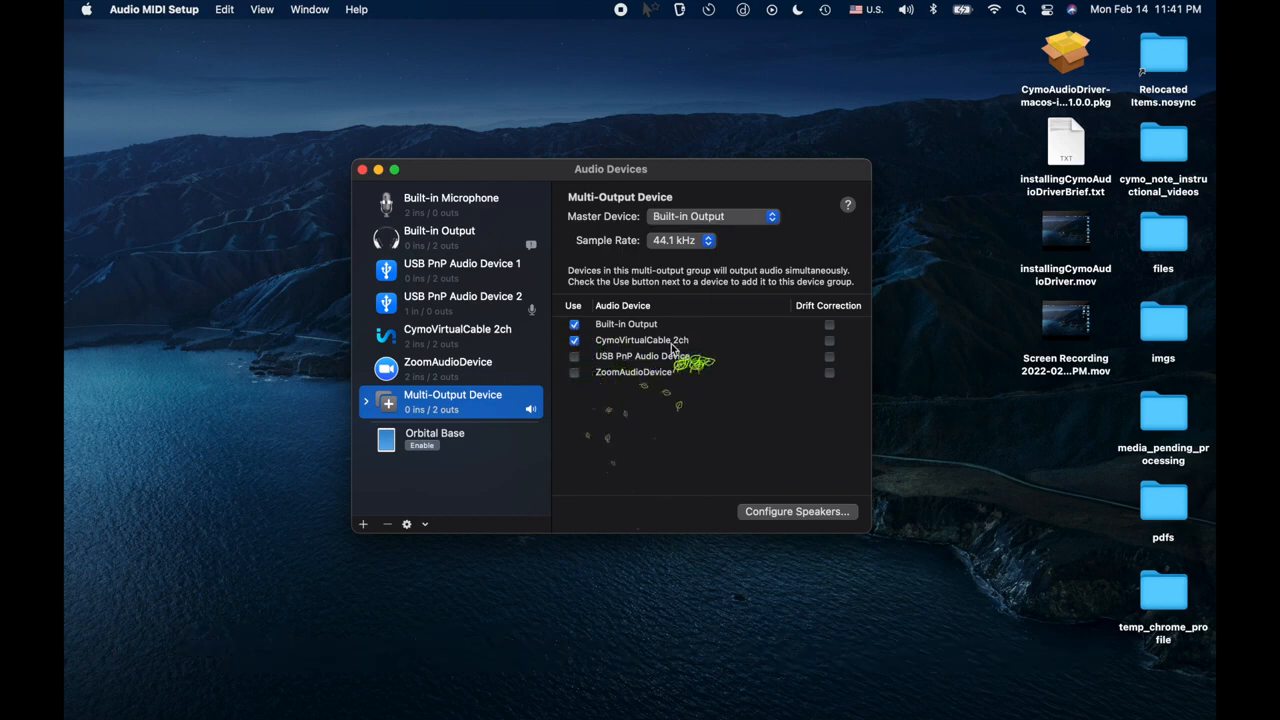
{"action": "left_click", "coordinate": [829, 341]}
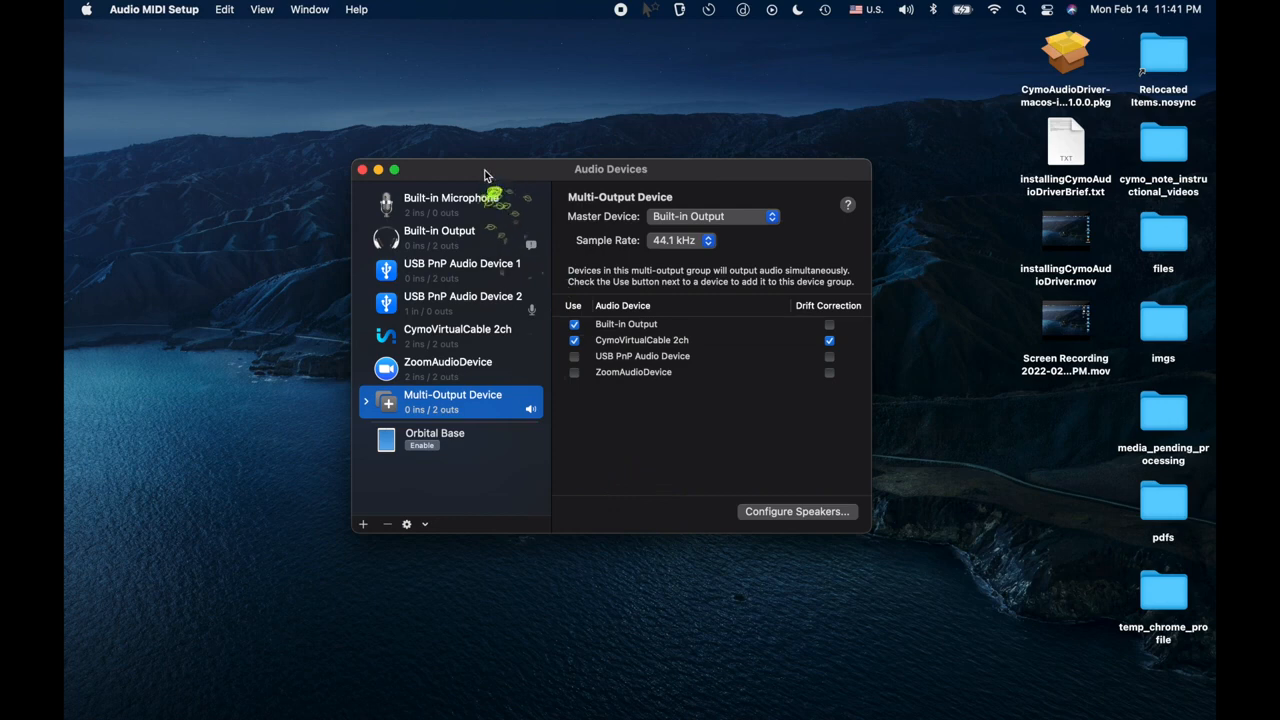
{"action": "left_click", "coordinate": [362, 171]}
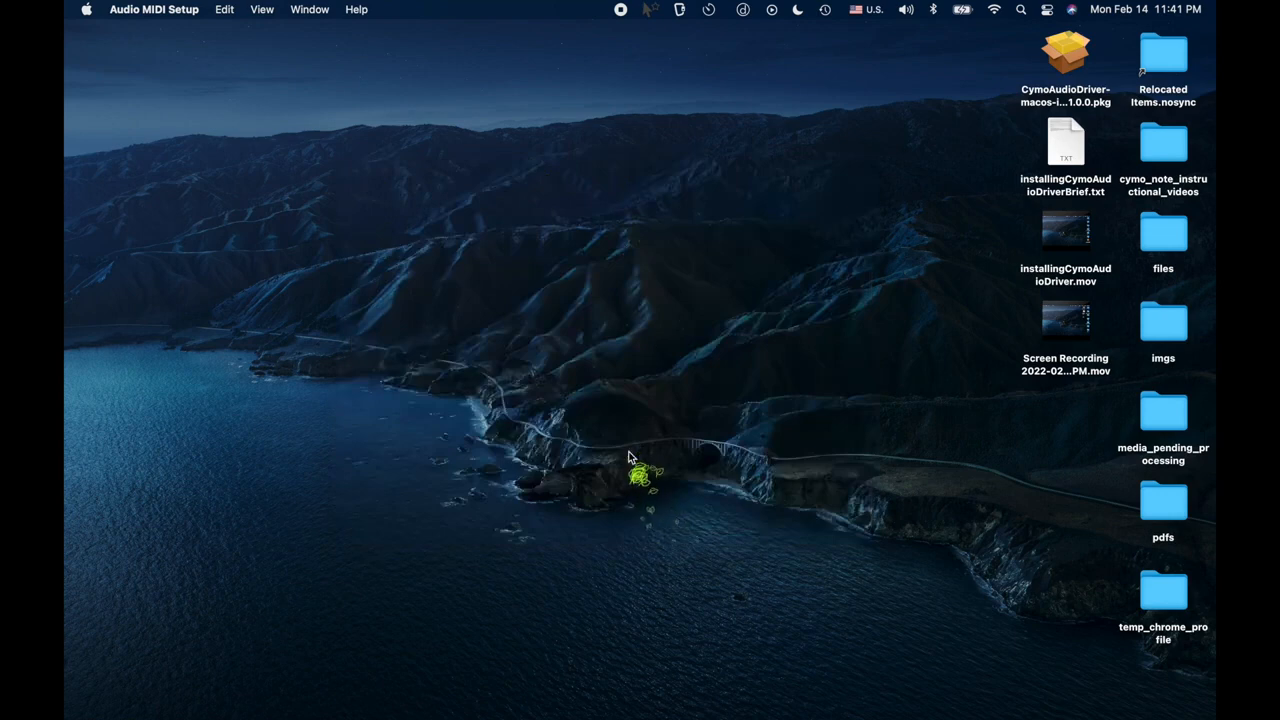
Launch Cymo Volume Controller from Launchpad and open System Preferences from its accessibility access request
{"action": "key", "text": "F12"}
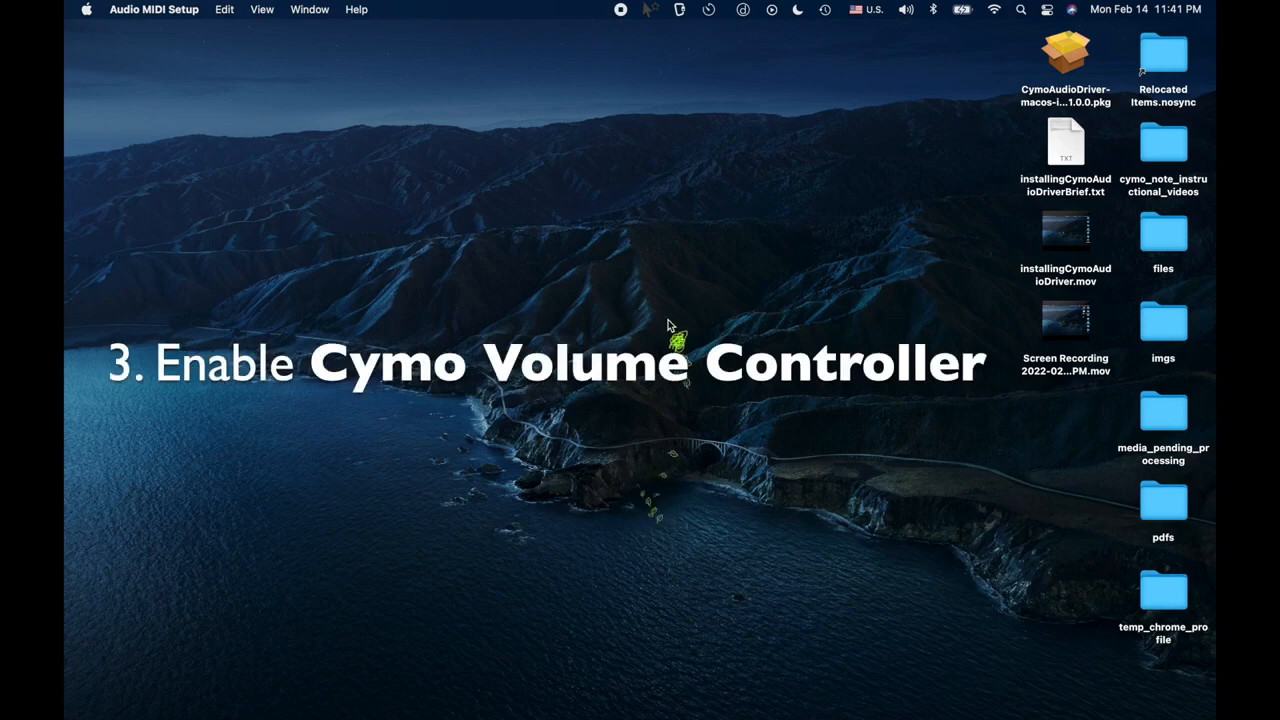
{"action": "key", "text": "F4"}
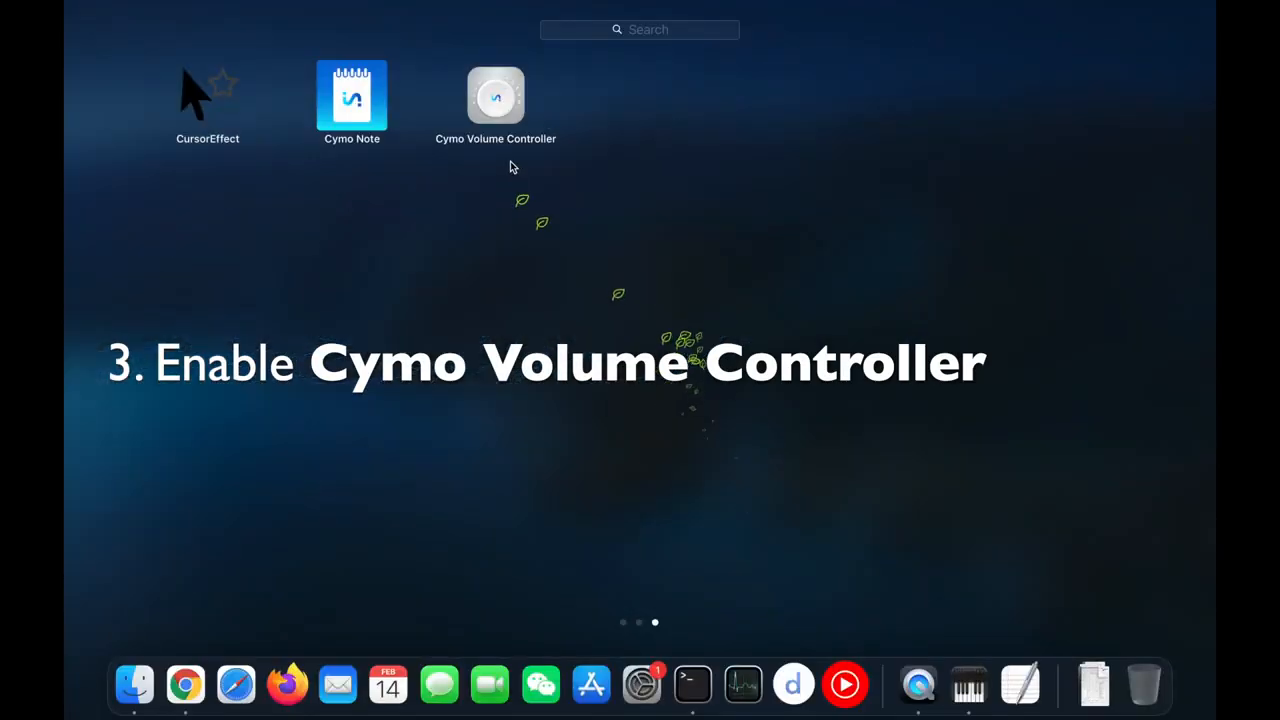
{"action": "left_click", "coordinate": [492, 105]}
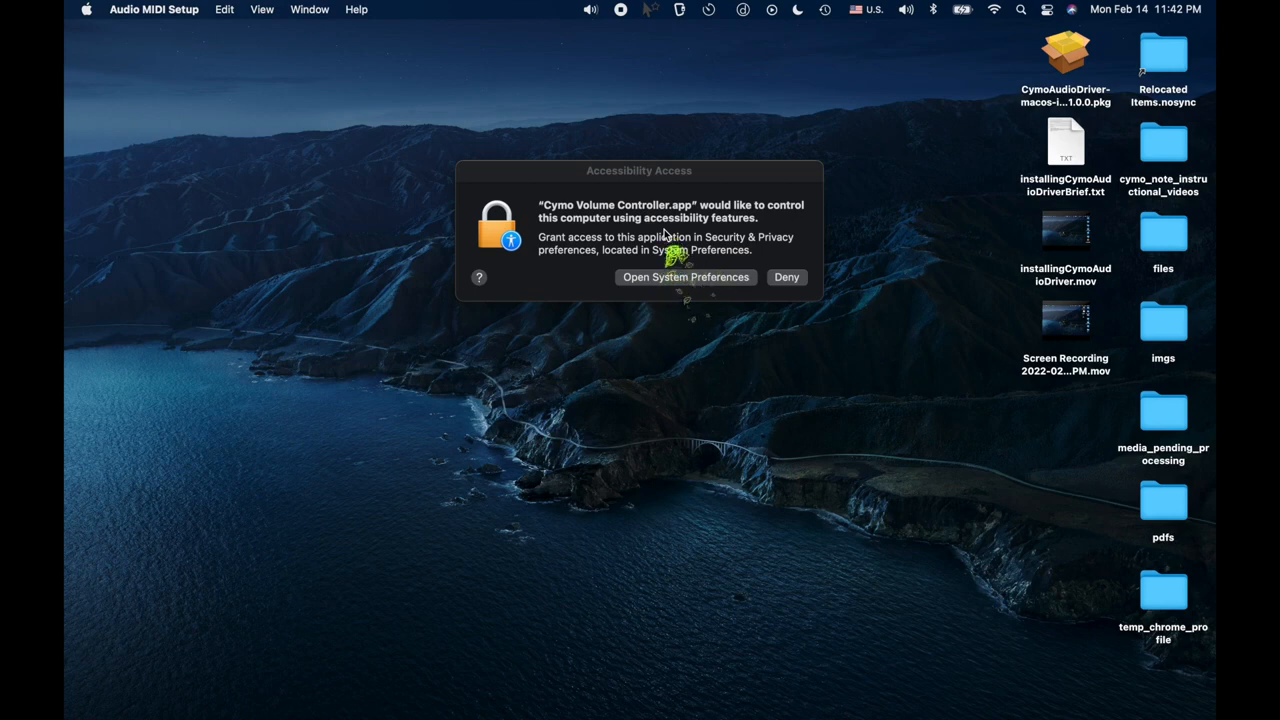
{"action": "left_click", "coordinate": [689, 277]}
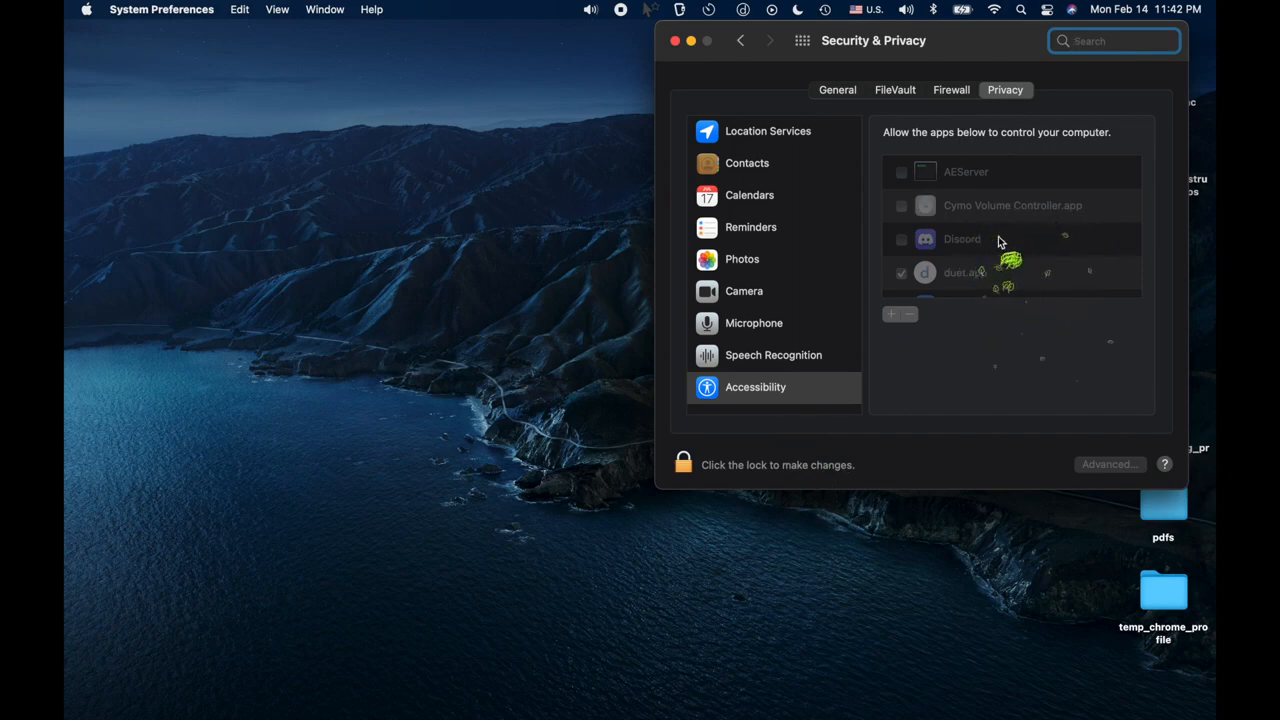
Unlock Security & Privacy with the account password, allow Cymo Volume Controller.app under Accessibility, and lock and close the preferences
{"action": "left_click", "coordinate": [904, 214]}
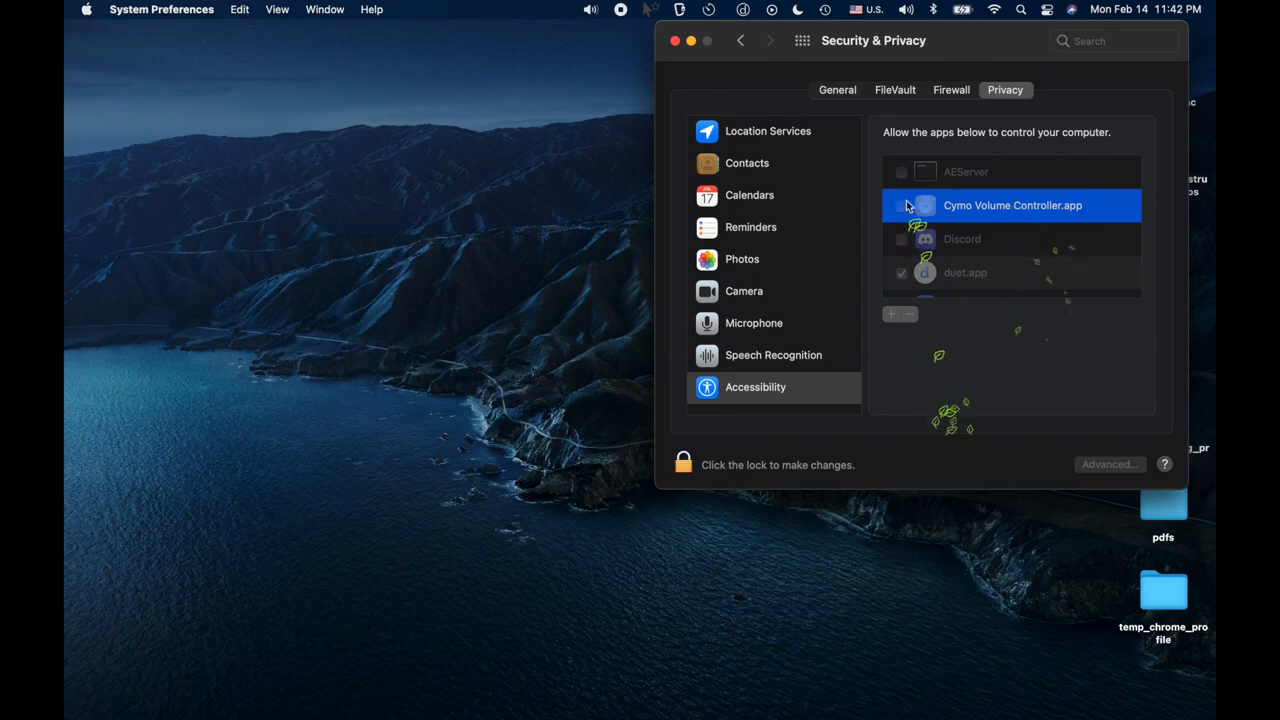
{"action": "left_click", "coordinate": [684, 464]}
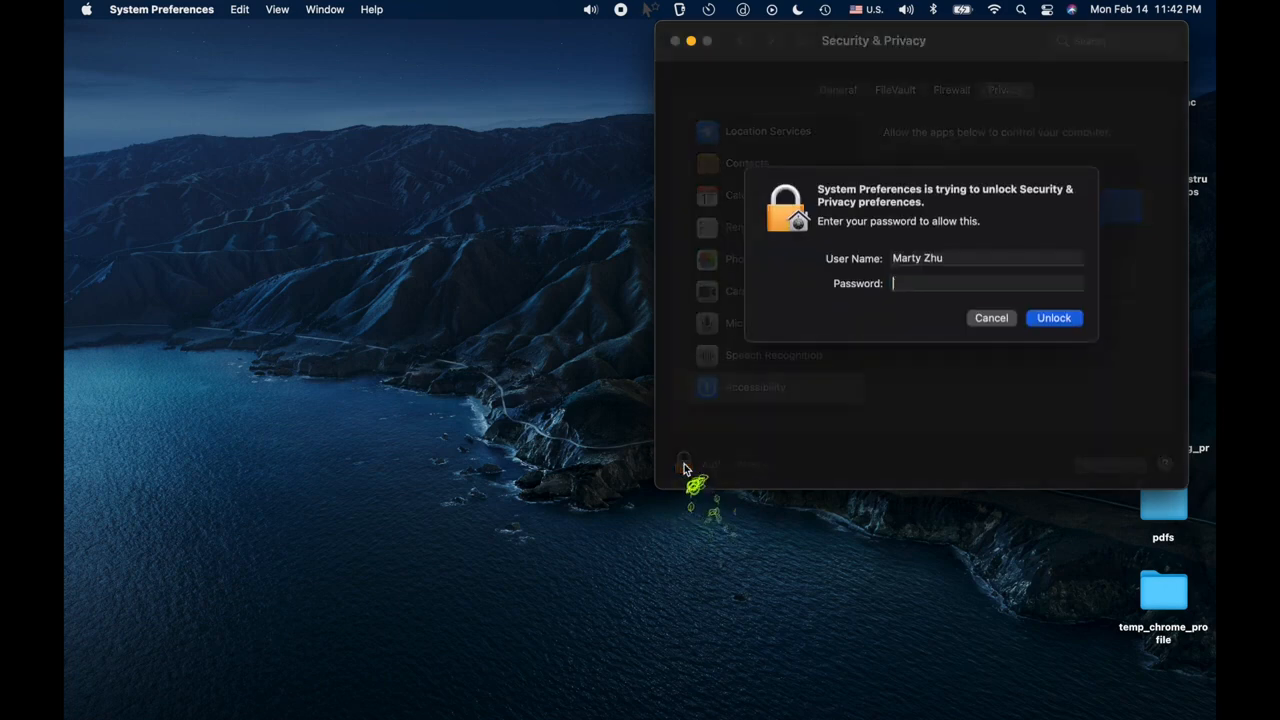
{"action": "type", "text": "•••"}
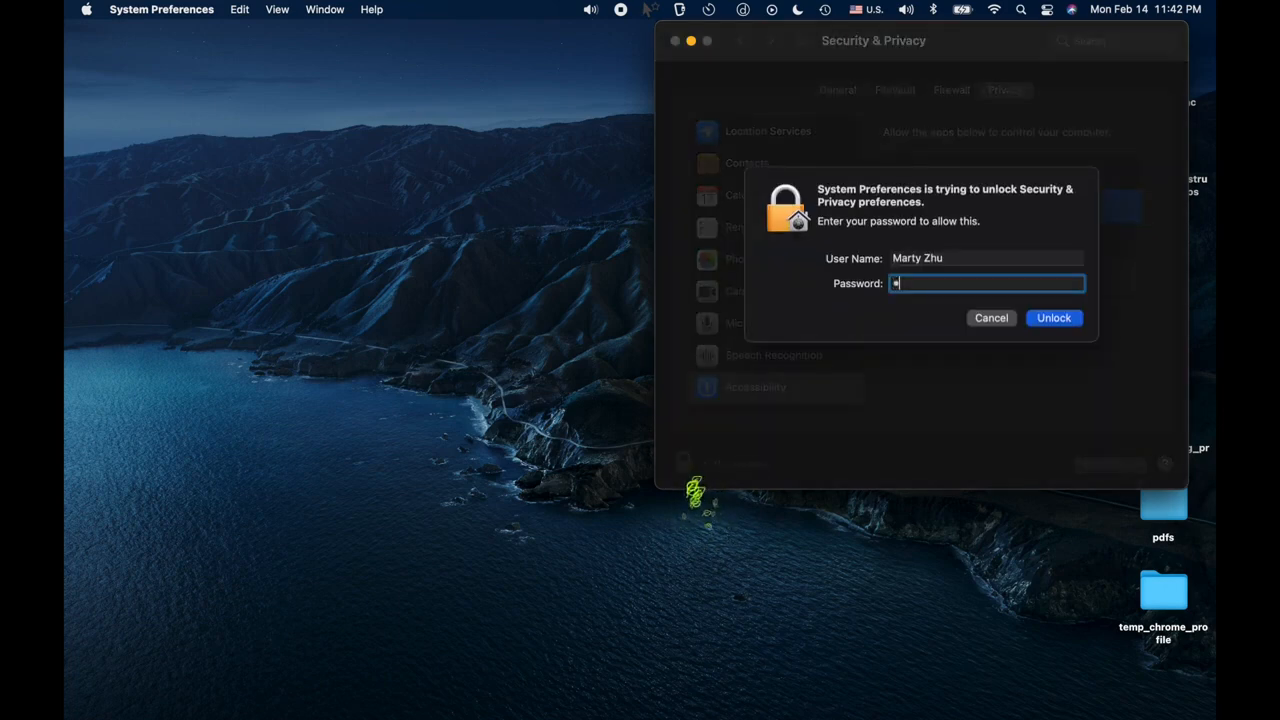
{"action": "type", "text": "••••"}
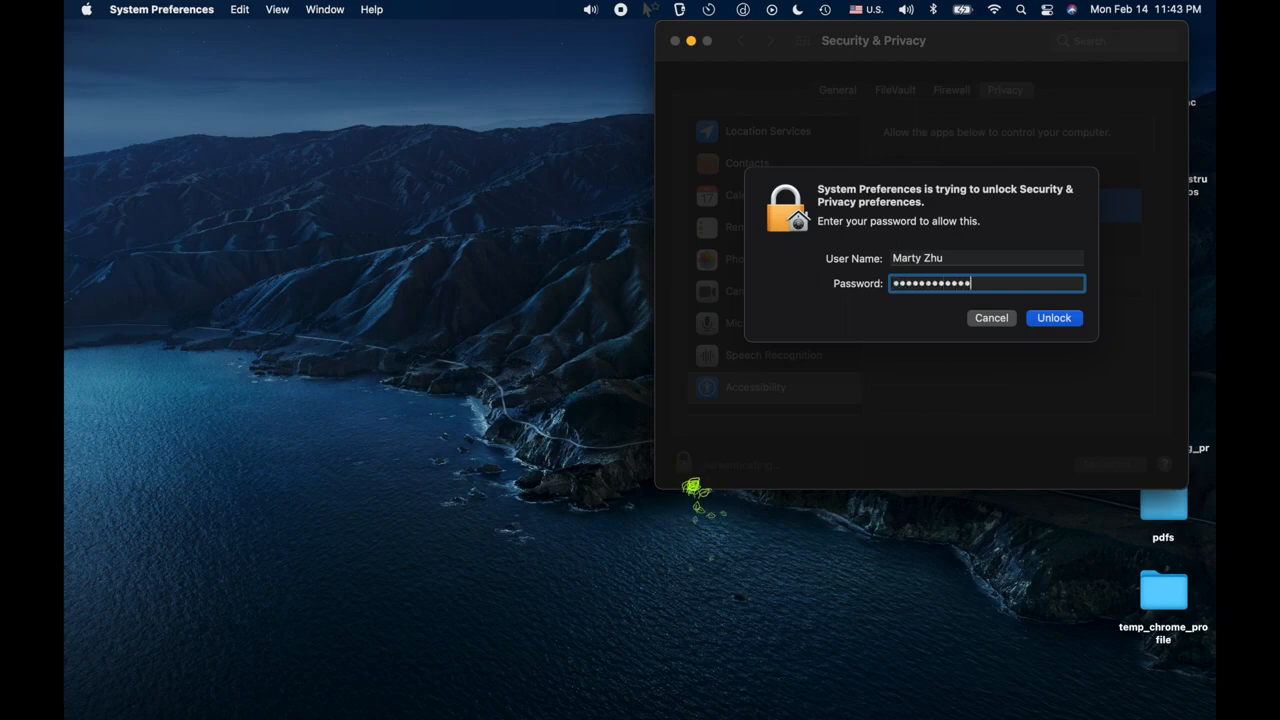
{"action": "type", "text": "•••••"}
{"action": "key", "text": "Return"}
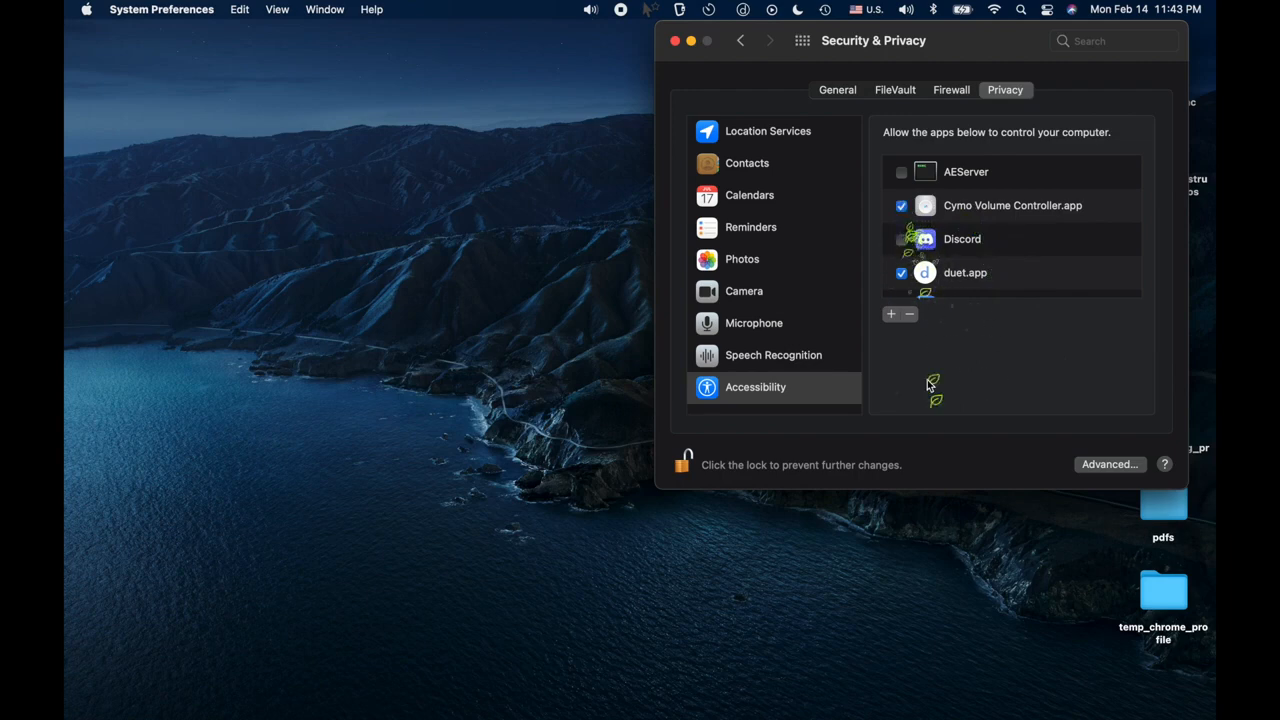
{"action": "left_click", "coordinate": [686, 465]}
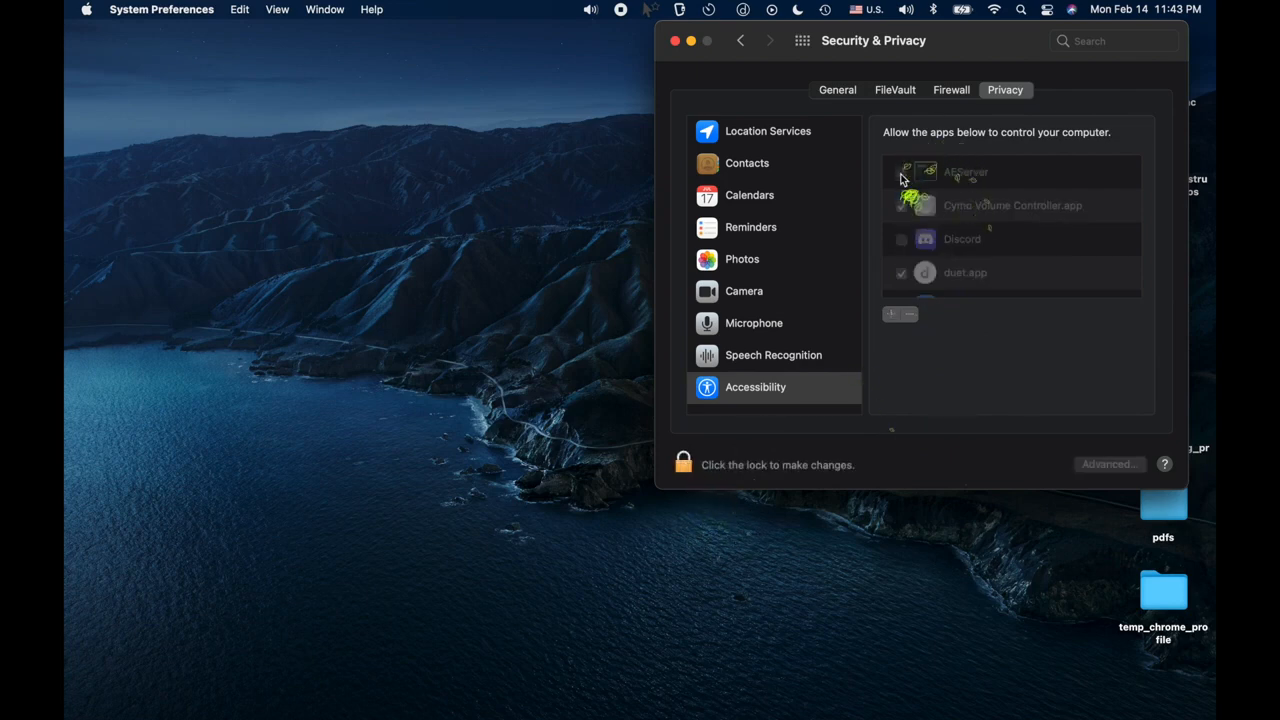
{"action": "left_click", "coordinate": [675, 44]}
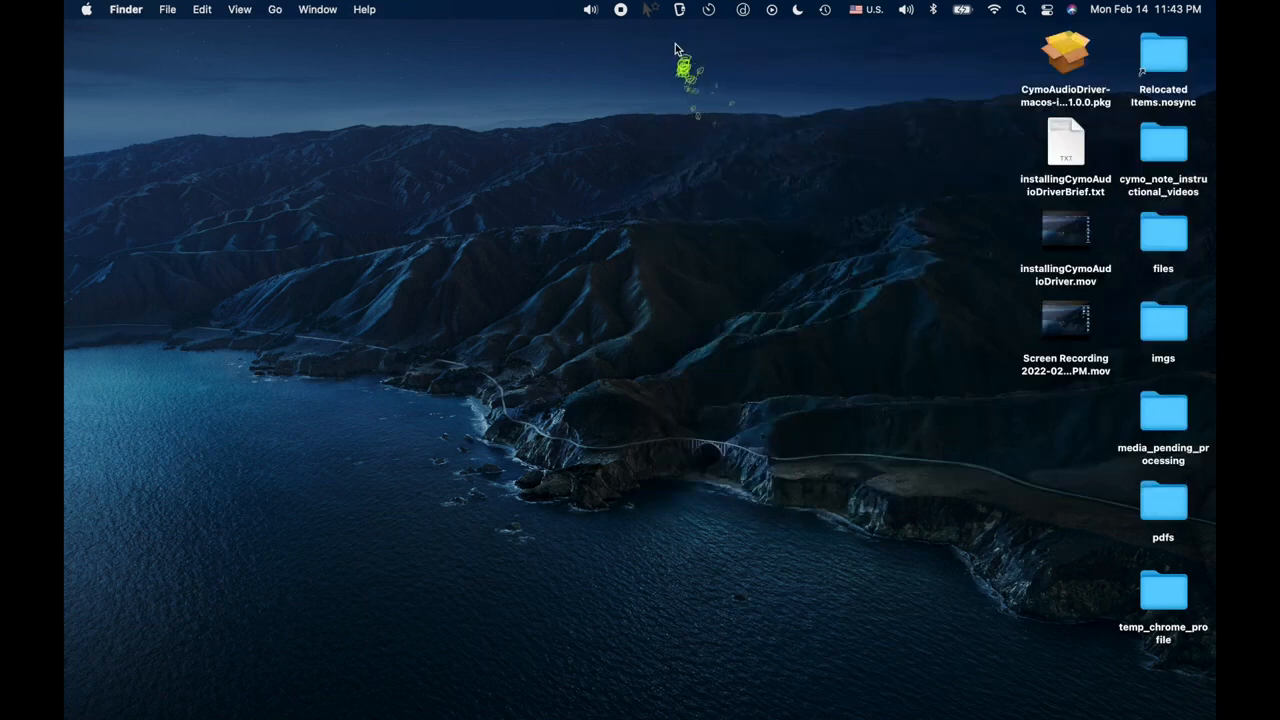
Choose Multi-Output Device as the sound output in Cymo Volume Controller
{"action": "left_click", "coordinate": [590, 12]}
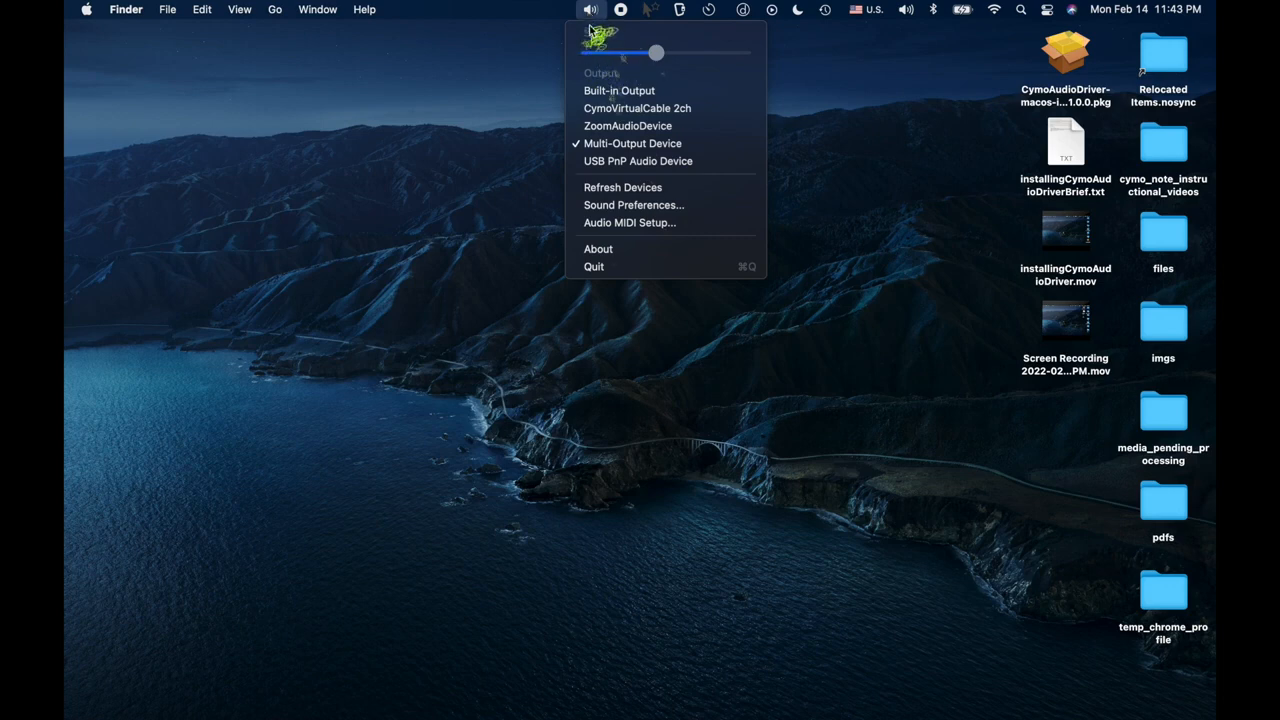
{"action": "left_click", "coordinate": [619, 145]}
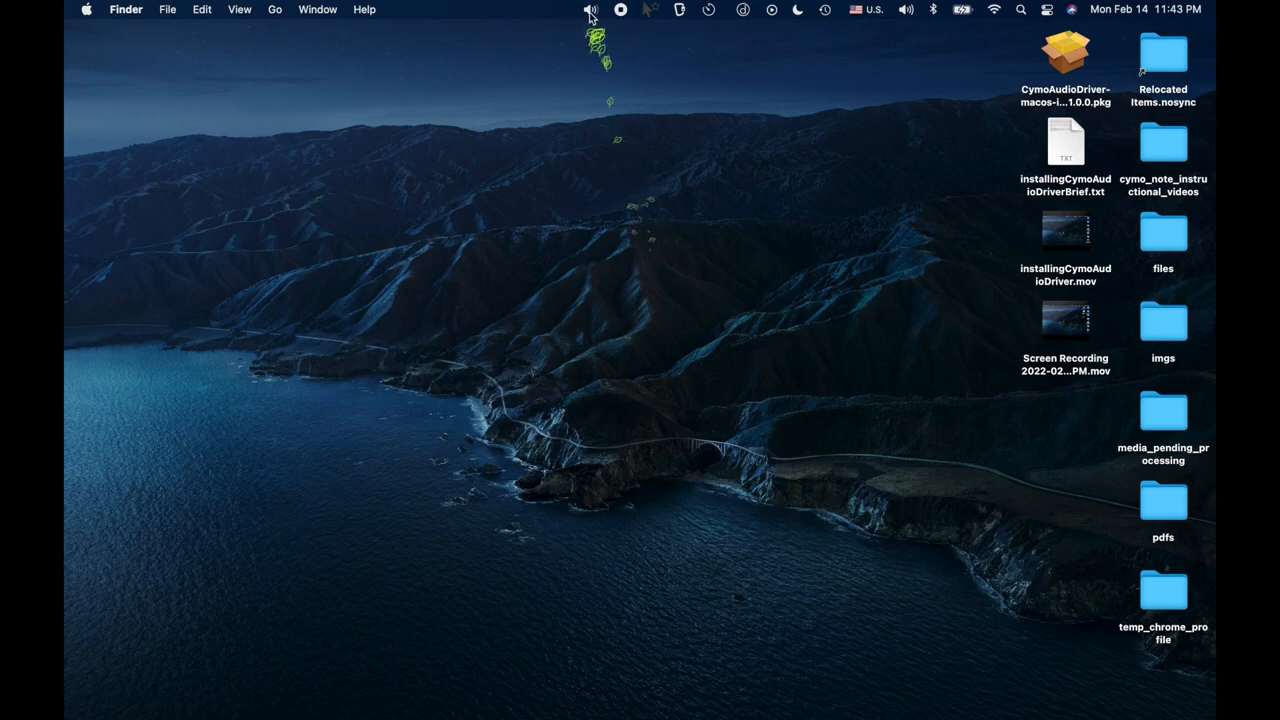
Raise the sound output volume by two increments
{"action": "key", "text": "XF86AudioRaiseVolume"}
{"action": "key", "text": "XF86AudioRaiseVolume"}
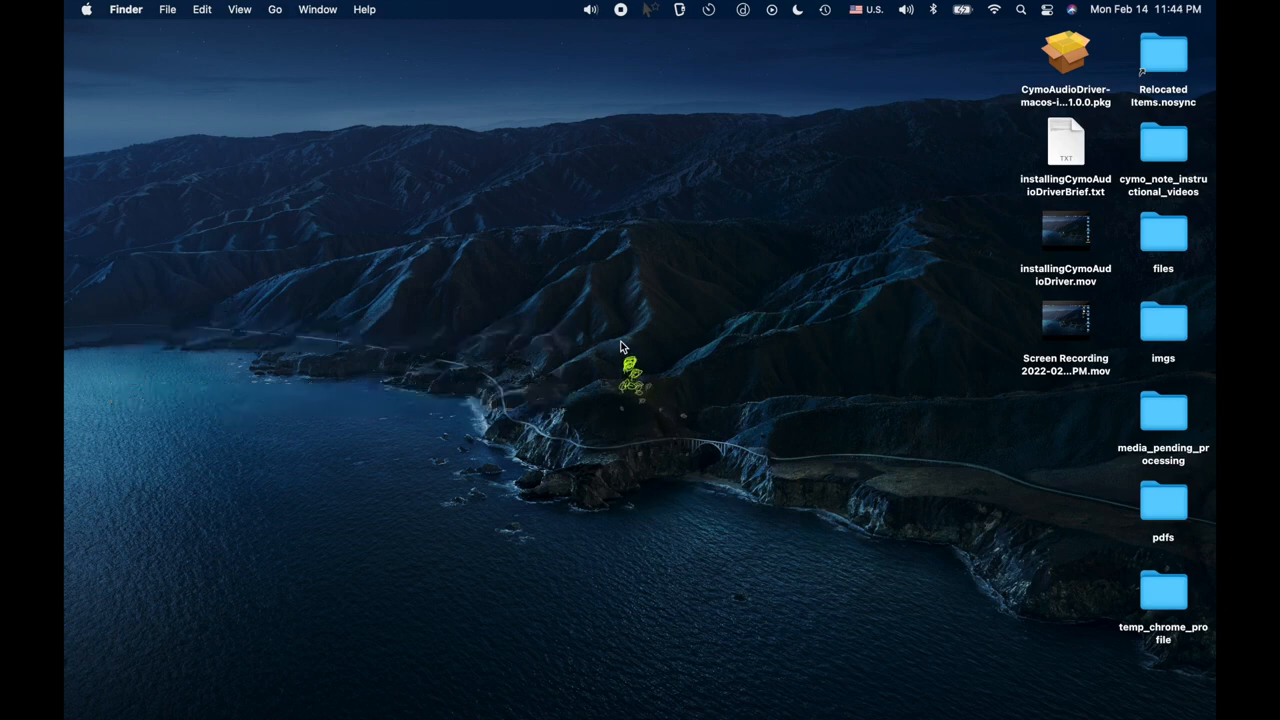
Switch to Chrome, restore the YouTube video and Spectrogram windows, and turn on the spectrogram's microphone input
{"action": "mouse_move", "coordinate": [541, 705]}
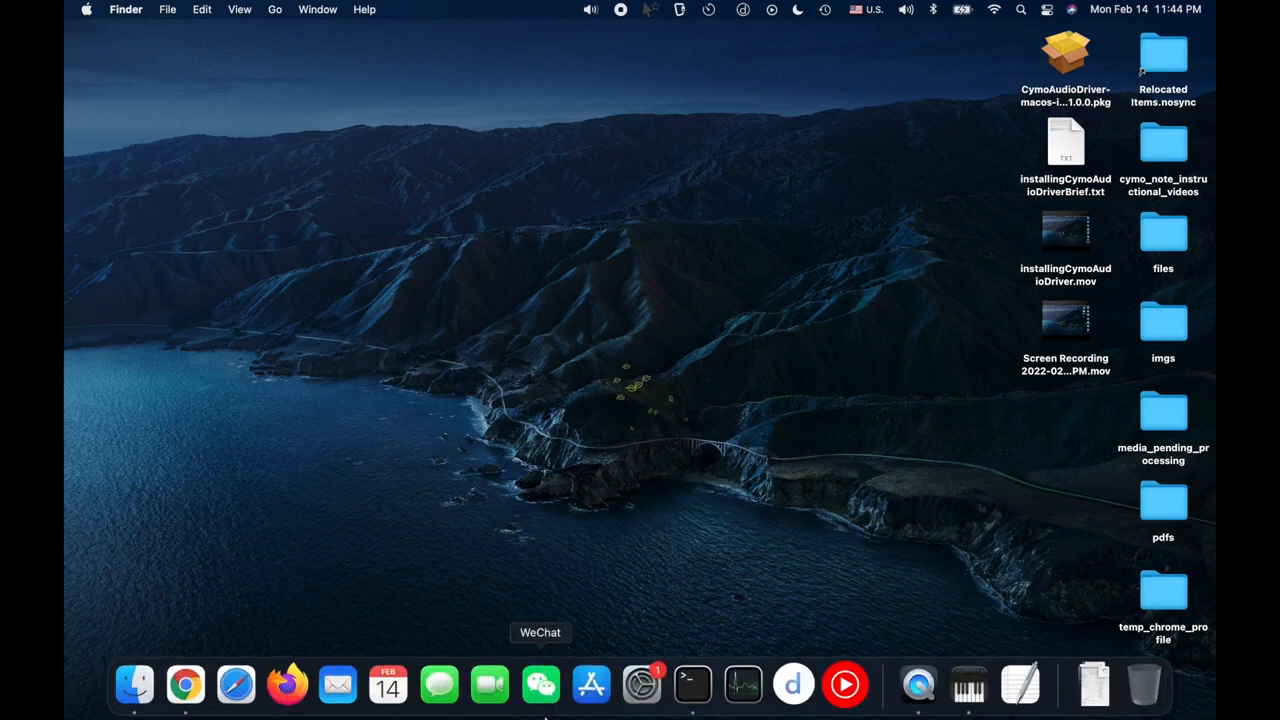
{"action": "right_click", "coordinate": [185, 688]}
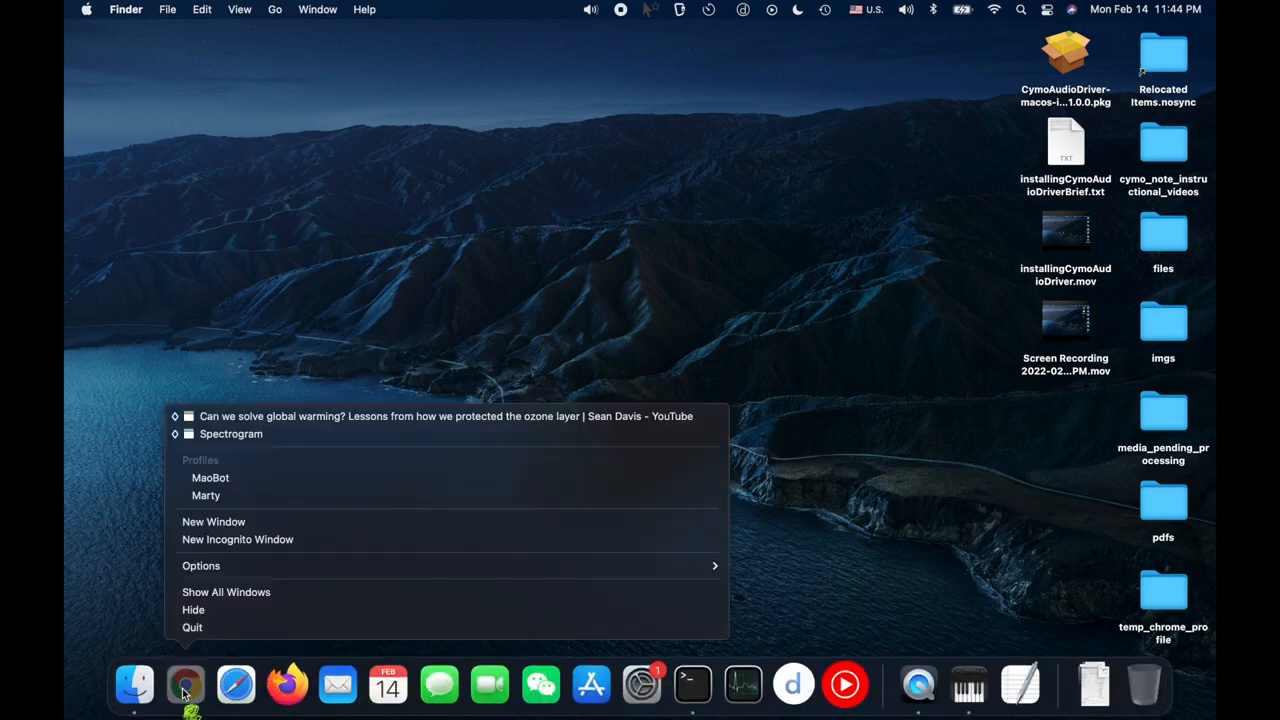
{"action": "left_click", "coordinate": [200, 418]}
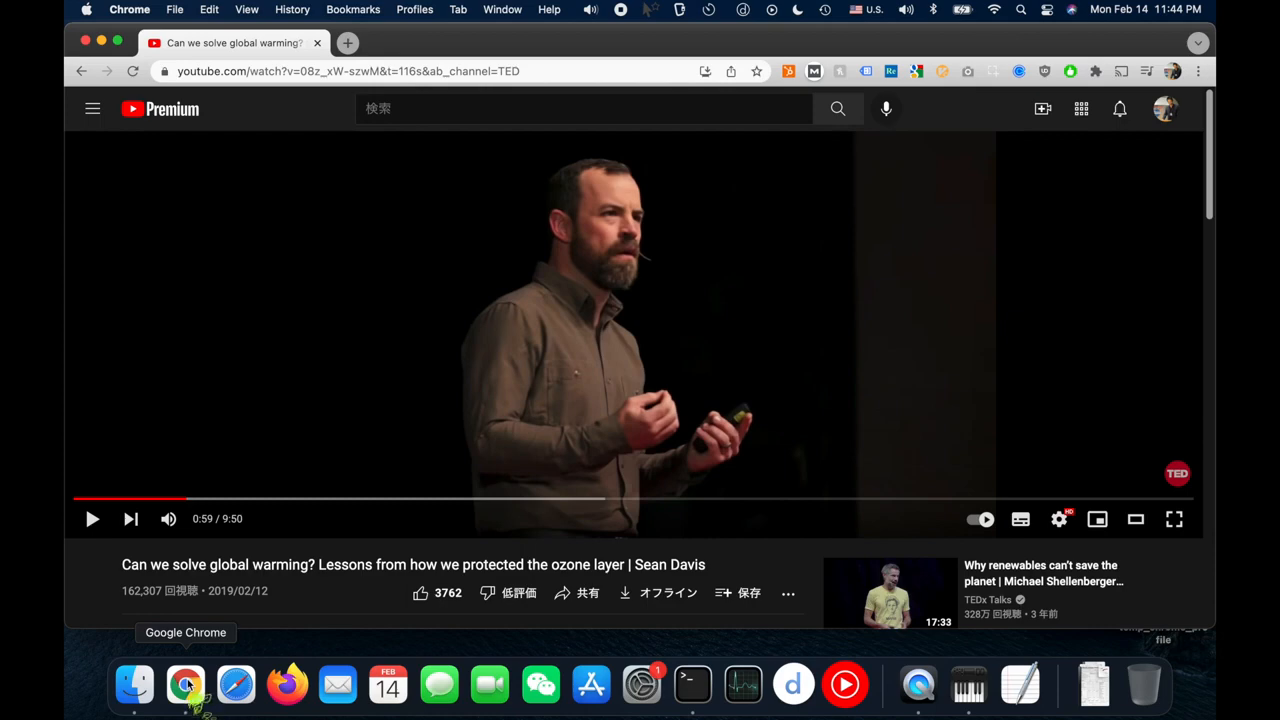
{"action": "right_click", "coordinate": [186, 684]}
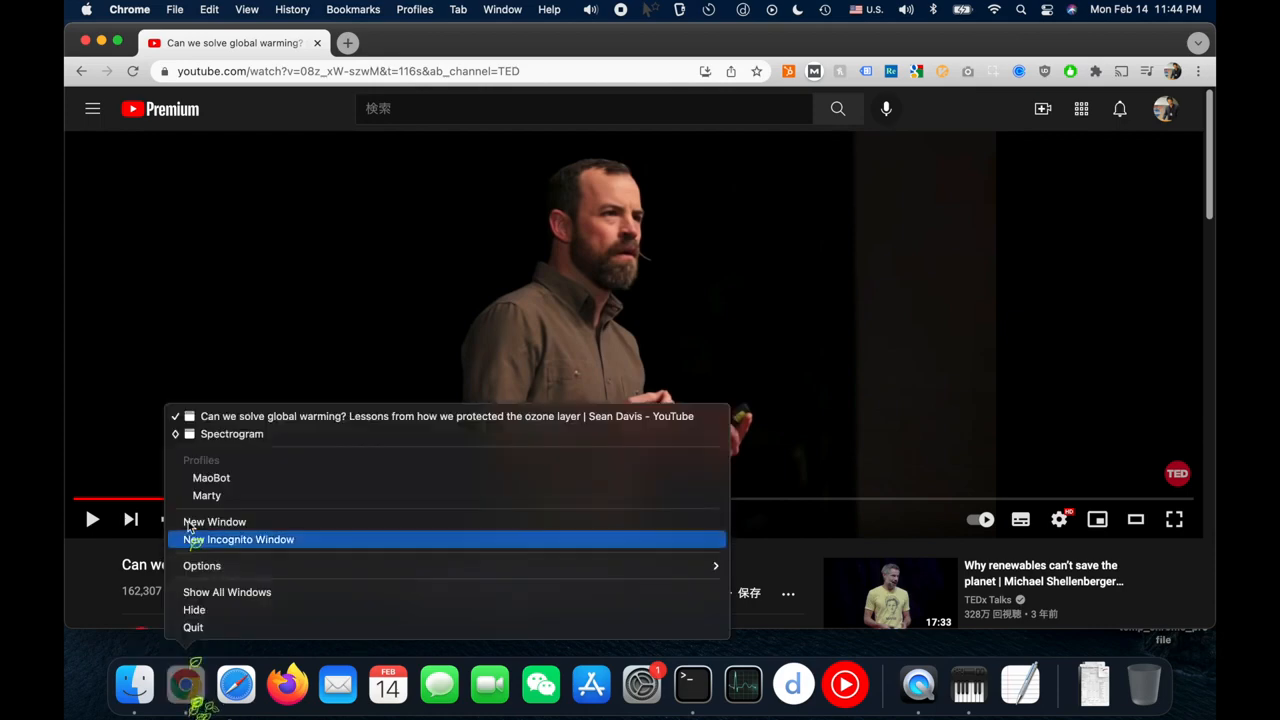
{"action": "left_click", "coordinate": [214, 436]}
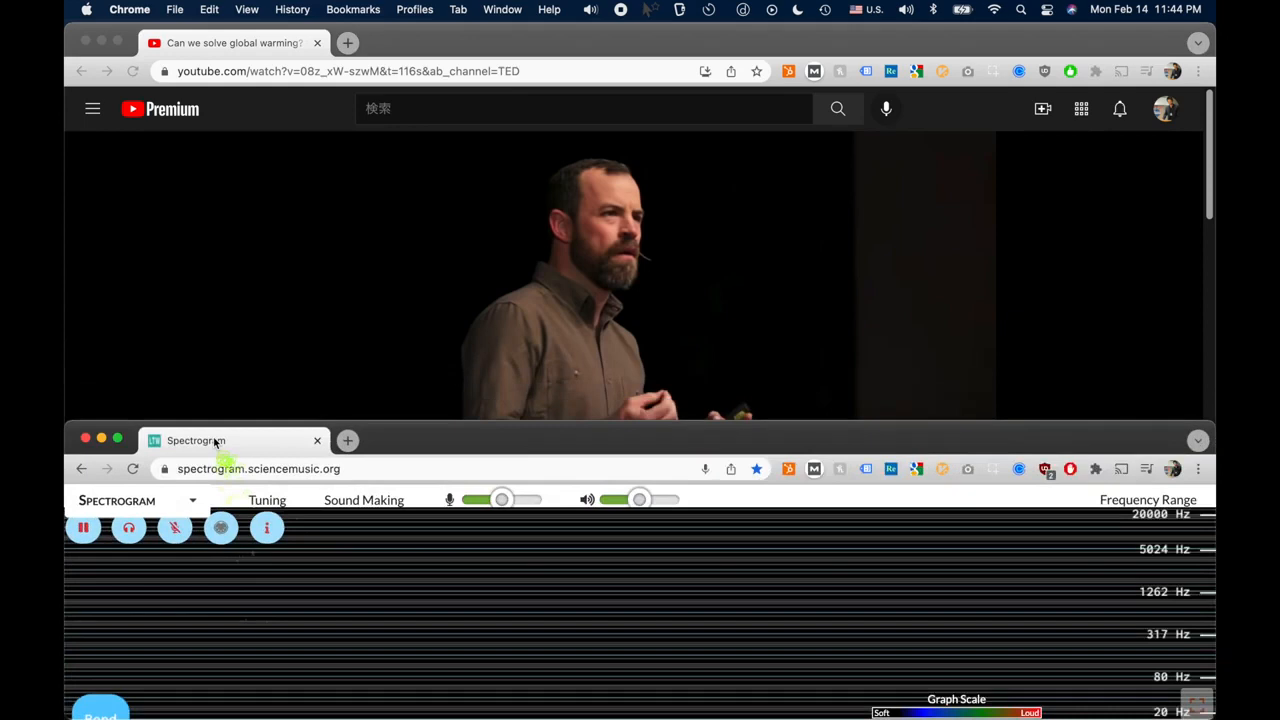
{"action": "left_click", "coordinate": [175, 530]}
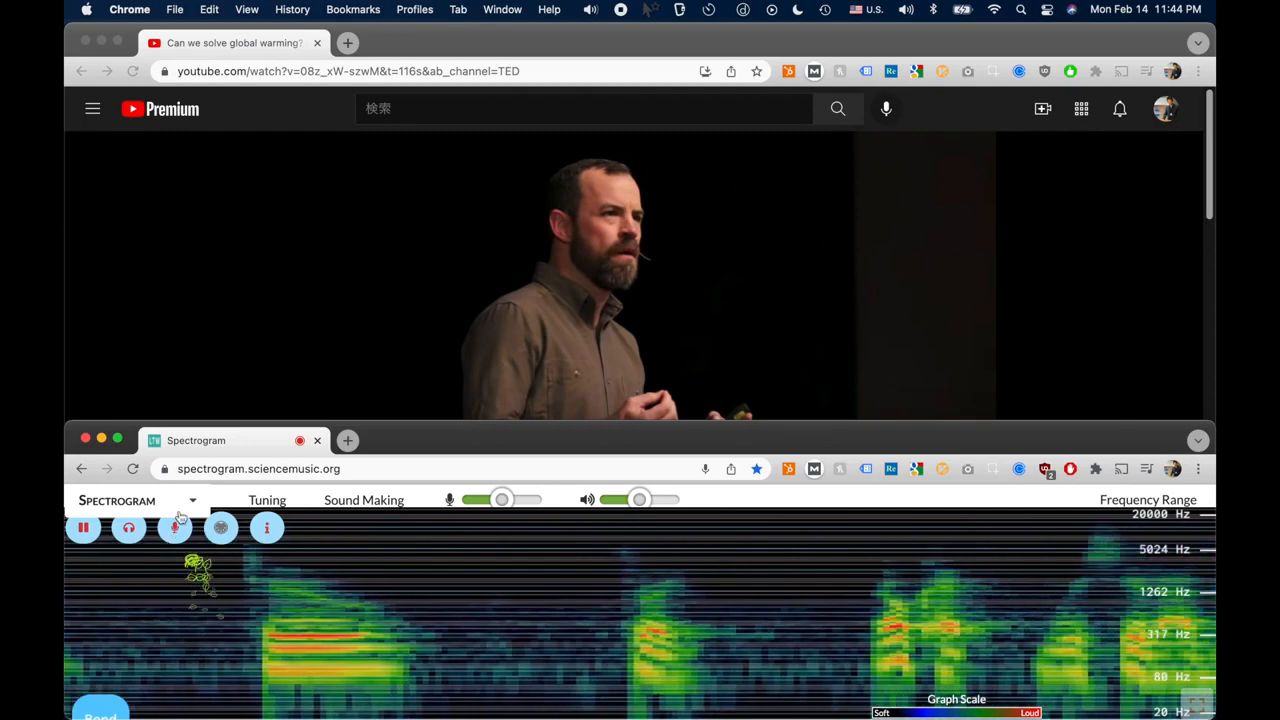
Launch Cymo Note from Launchpad over the YouTube window and open its settings
{"action": "left_click", "coordinate": [257, 45]}
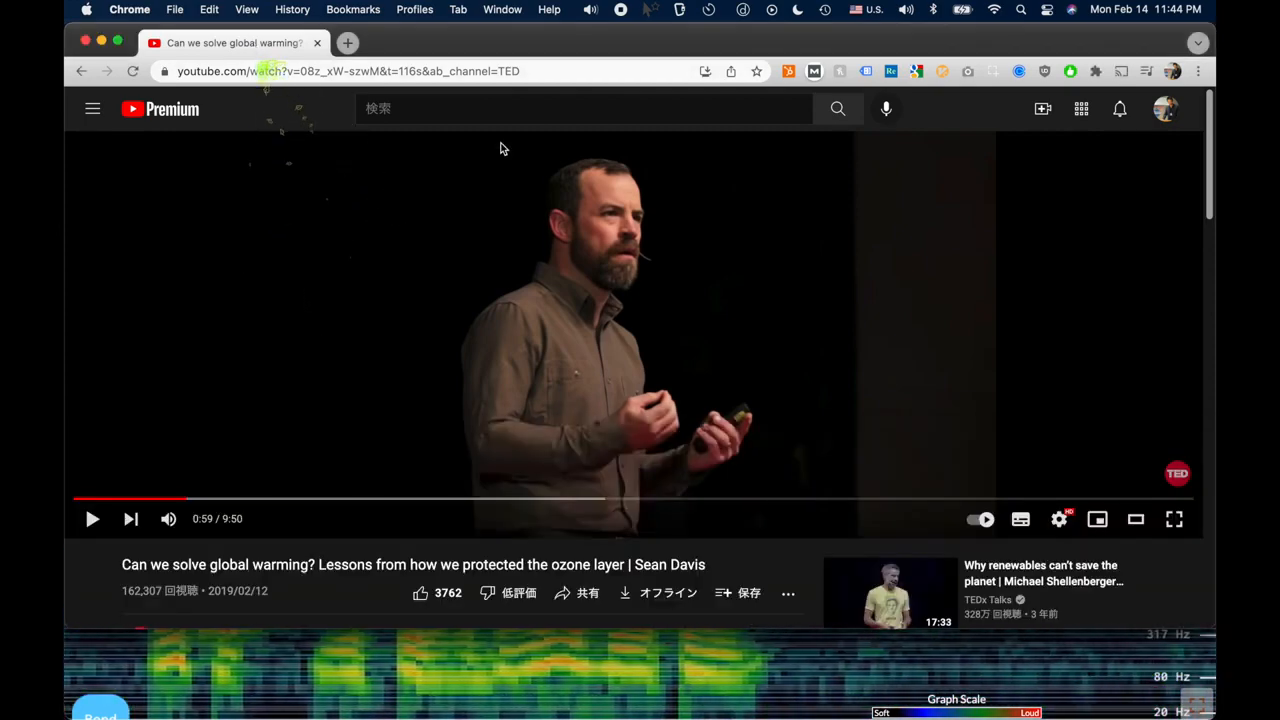
{"action": "key", "text": "F4"}
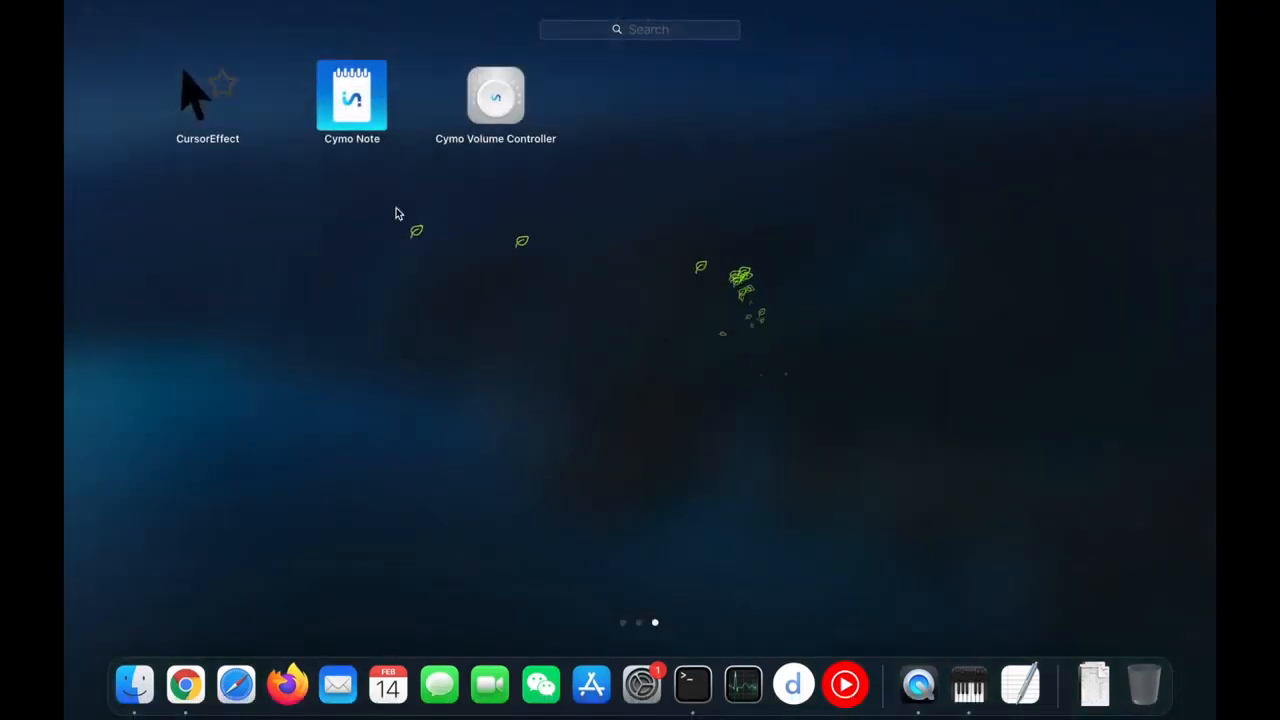
{"action": "left_click", "coordinate": [357, 110]}
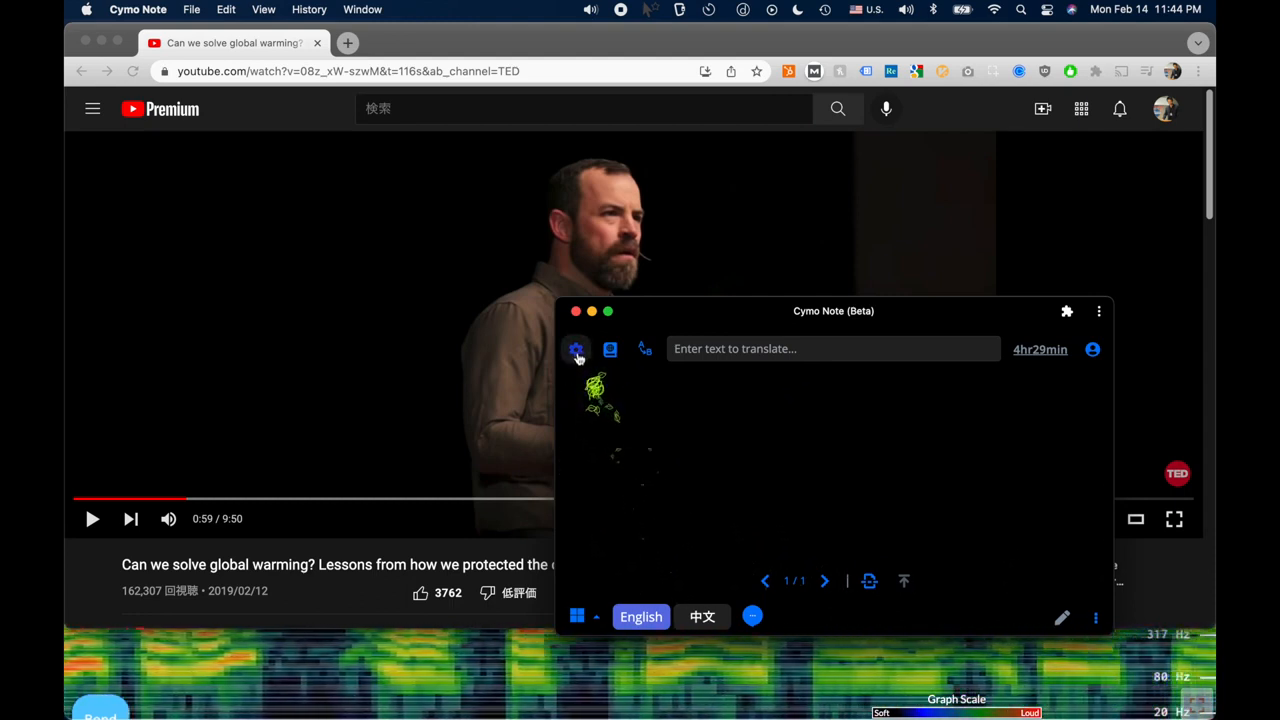
{"action": "left_click", "coordinate": [576, 350]}
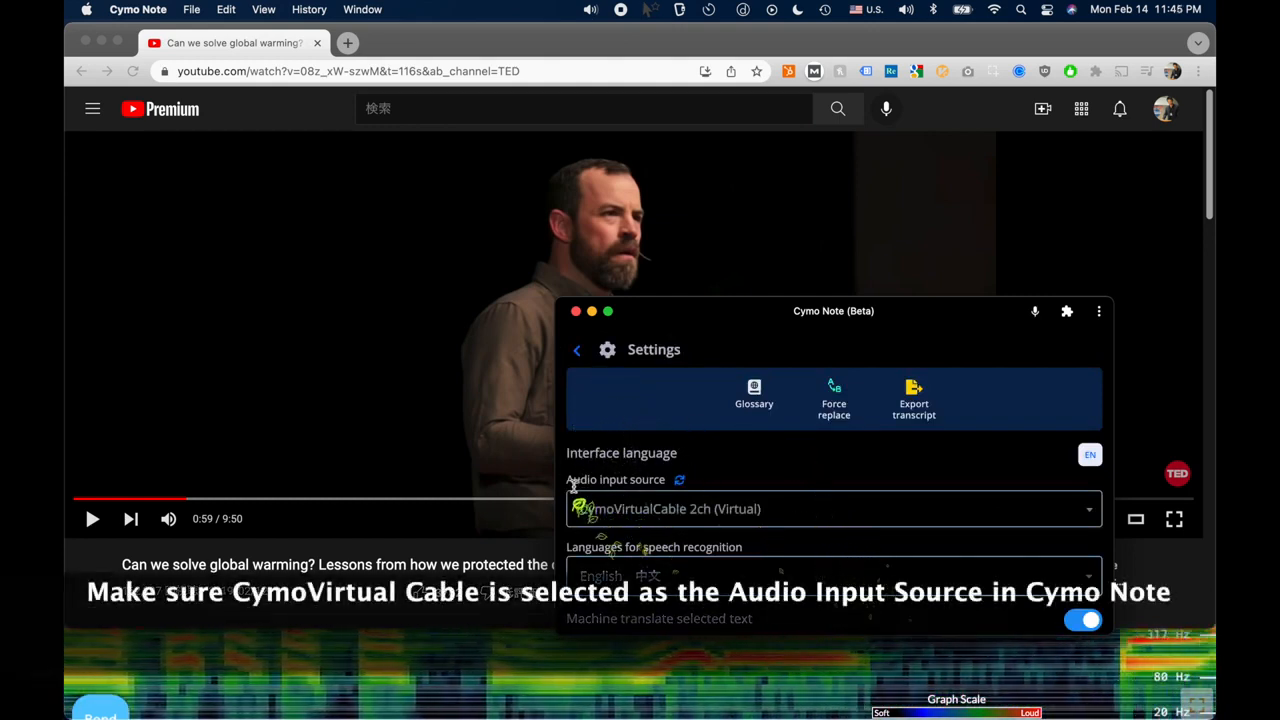
Set Cymo Note's audio input source to Default - USB PnP Audio Device (0c76:1695)
{"action": "left_click", "coordinate": [820, 517]}
{"action": "left_click", "coordinate": [716, 354]}
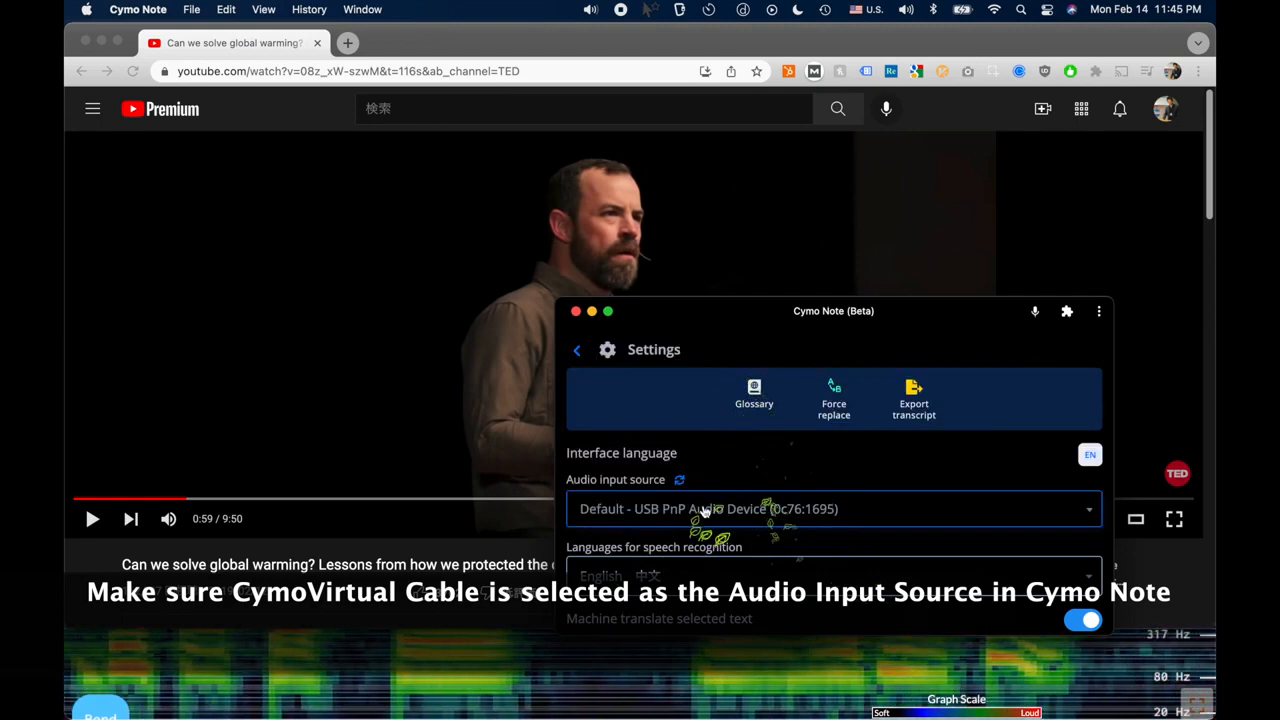
Refresh the audio input sources, choose CymoVirtualCable 2ch (Virtual), and return to Cymo Note's main view
{"action": "left_click", "coordinate": [680, 482]}
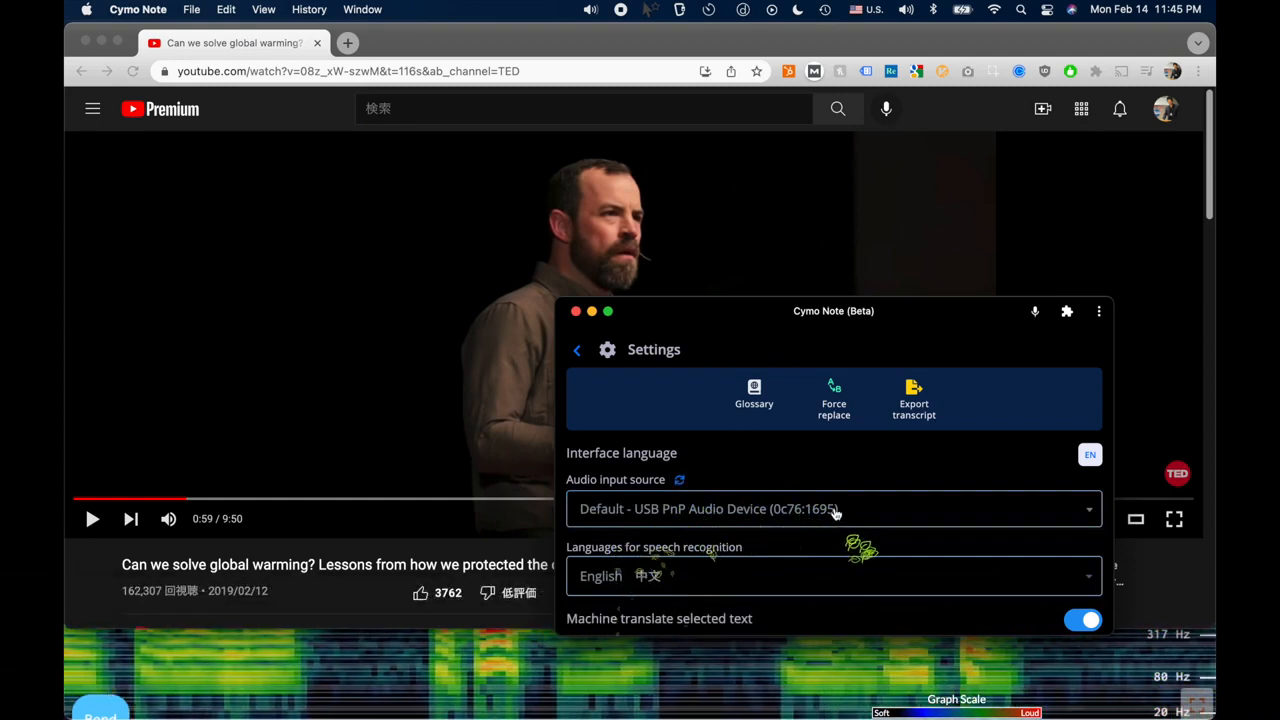
{"action": "left_click", "coordinate": [835, 511]}
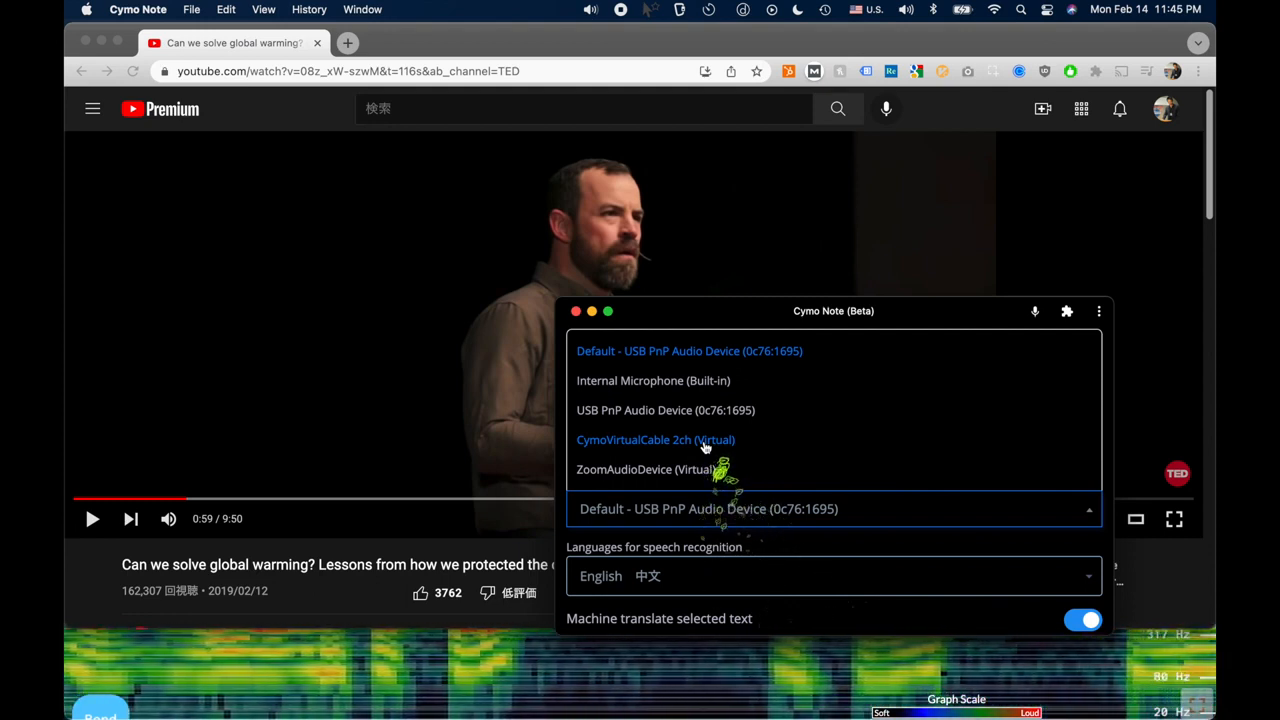
{"action": "left_click", "coordinate": [704, 446]}
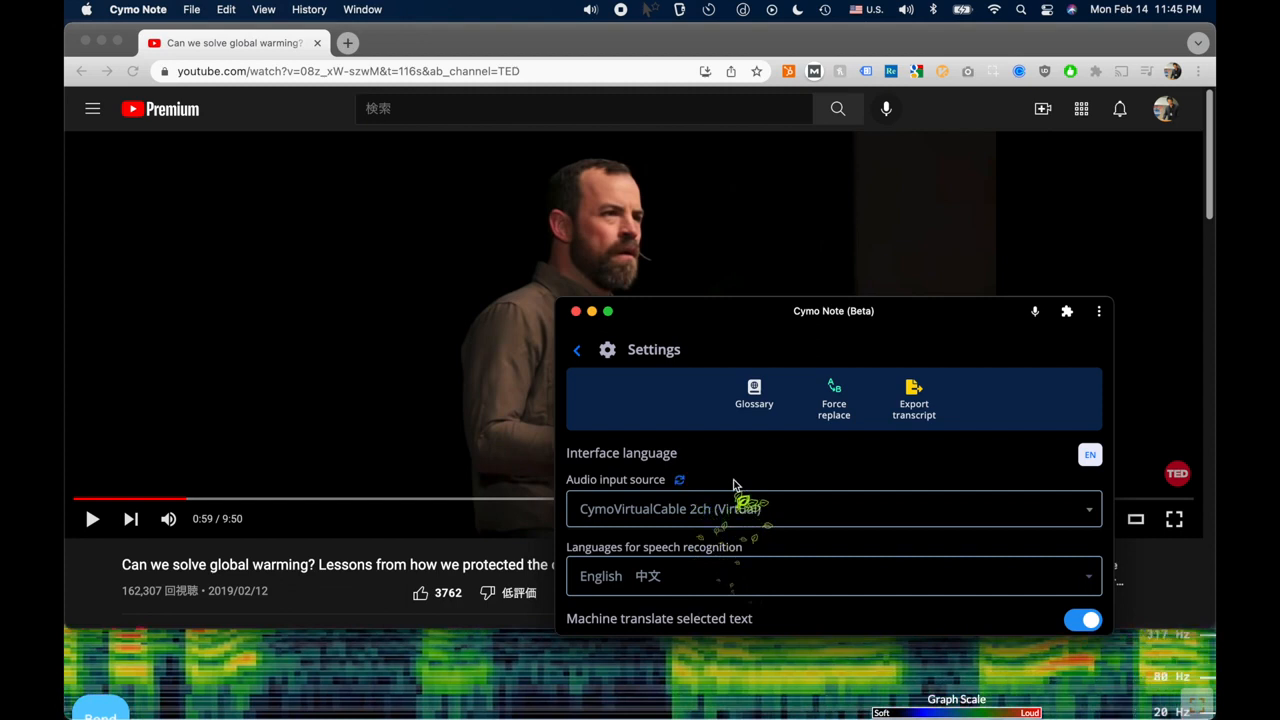
{"action": "left_click", "coordinate": [578, 351]}
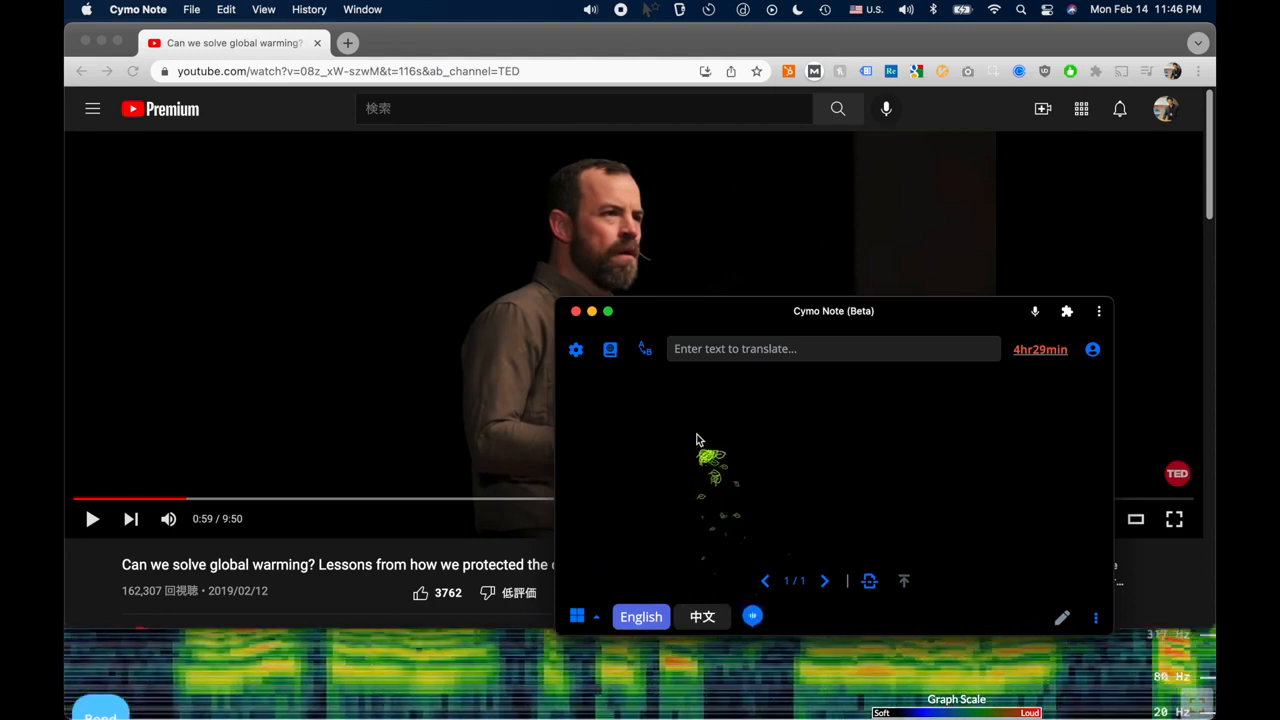
Play the YouTube video with Cymo Note in front to test its live transcription, and pause the video
{"action": "left_click", "coordinate": [140, 440]}
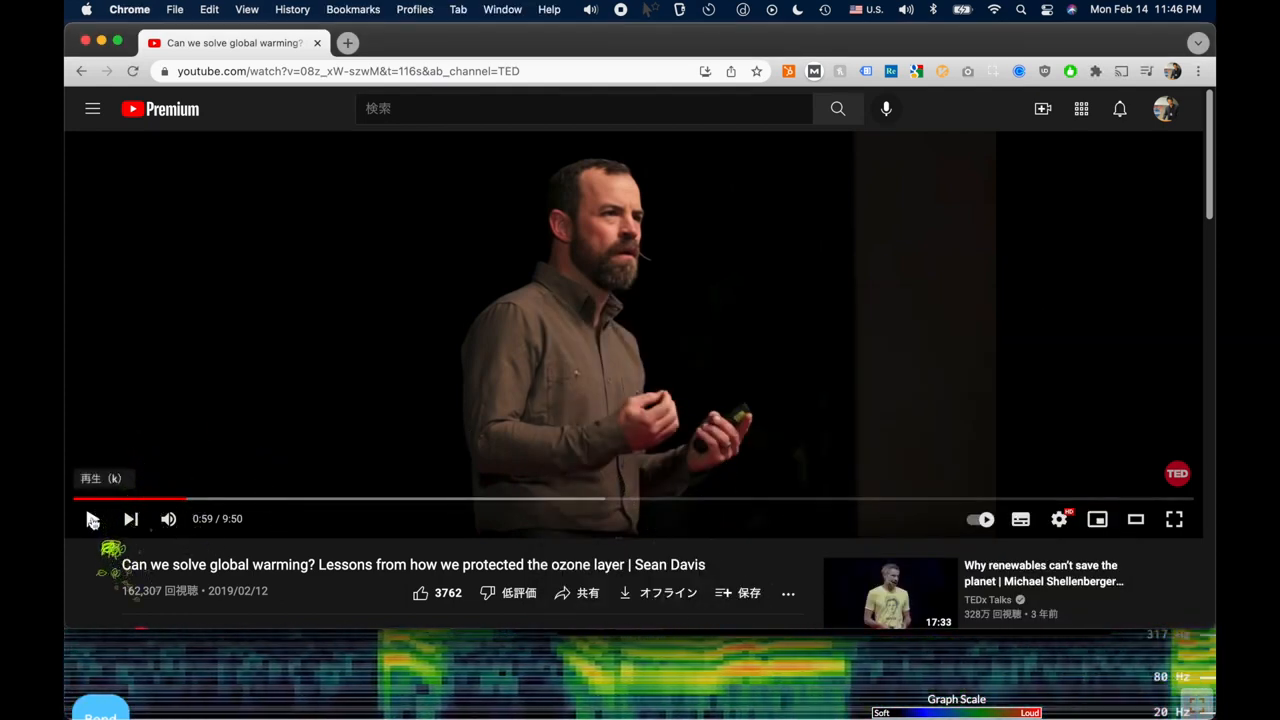
{"action": "left_click", "coordinate": [91, 519]}
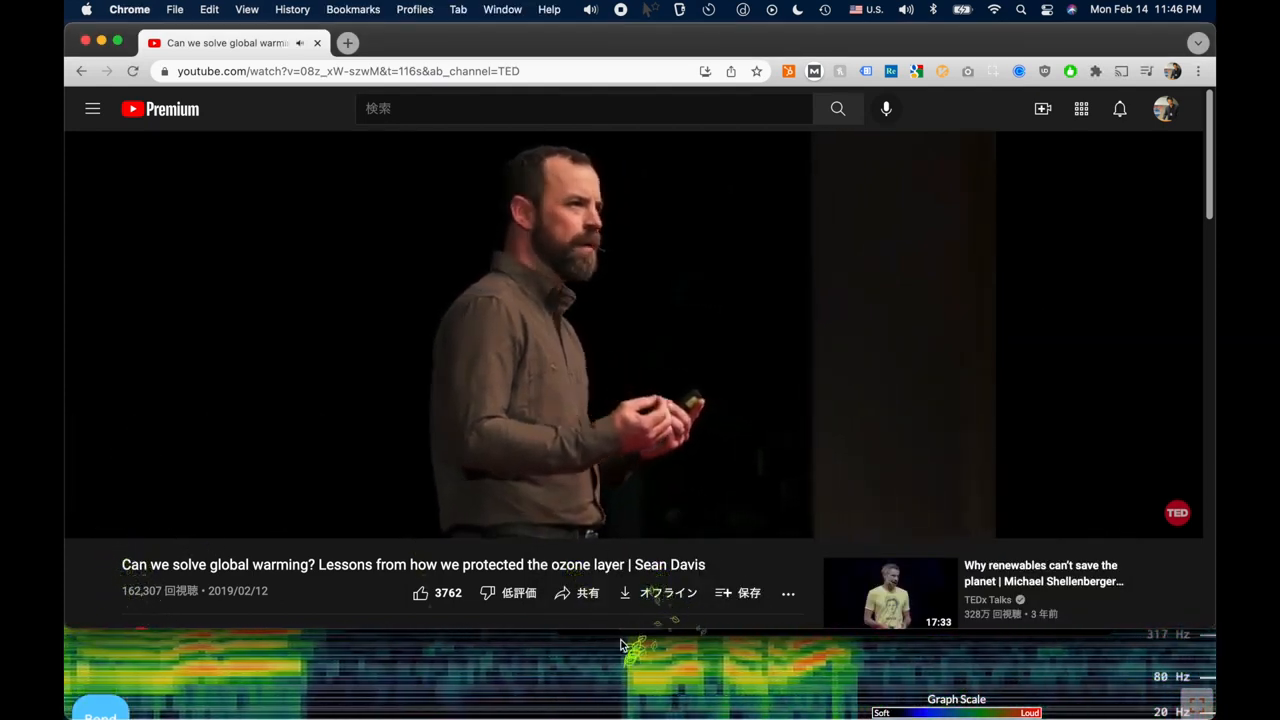
{"action": "left_click", "coordinate": [623, 635]}
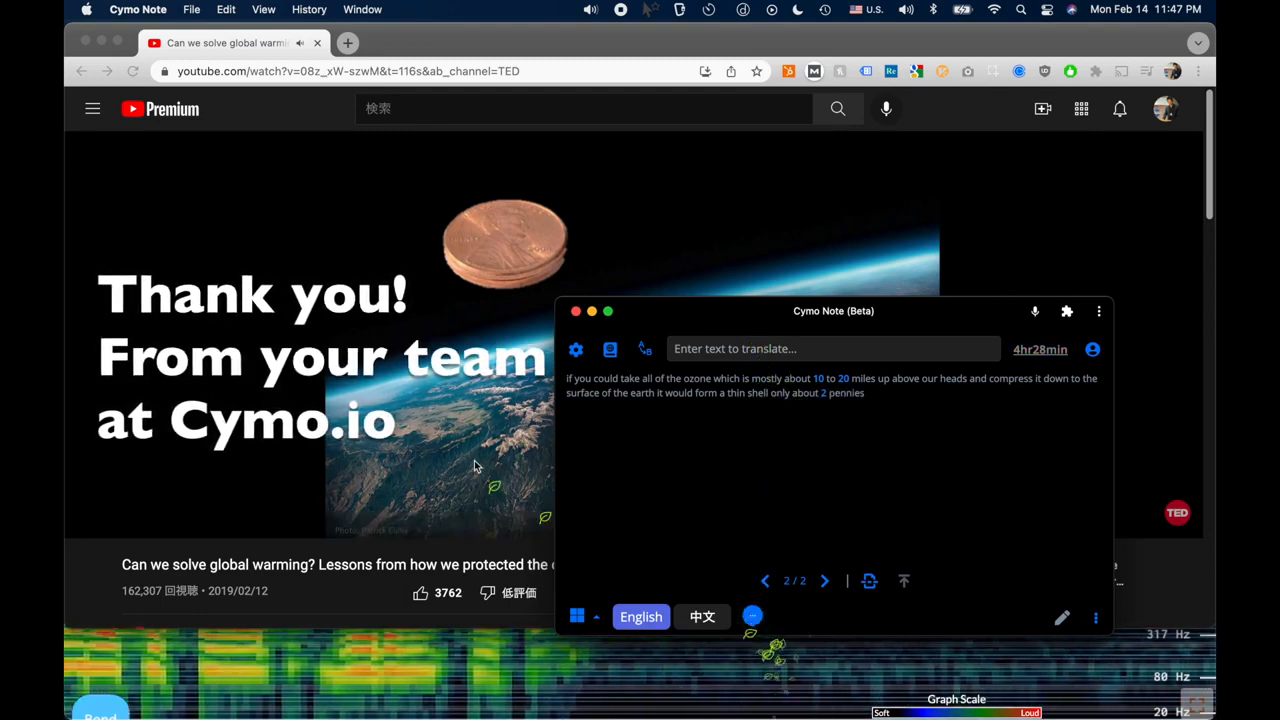
{"action": "left_click", "coordinate": [474, 460]}
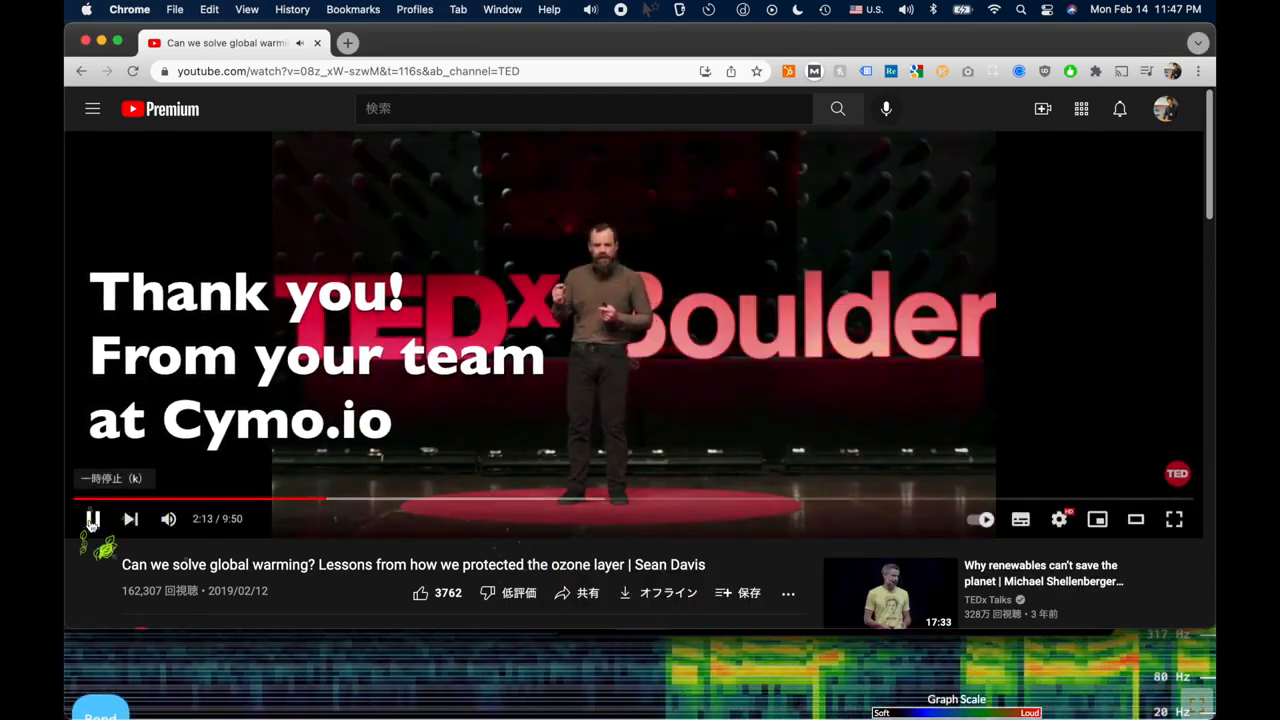
{"action": "left_click", "coordinate": [92, 519]}
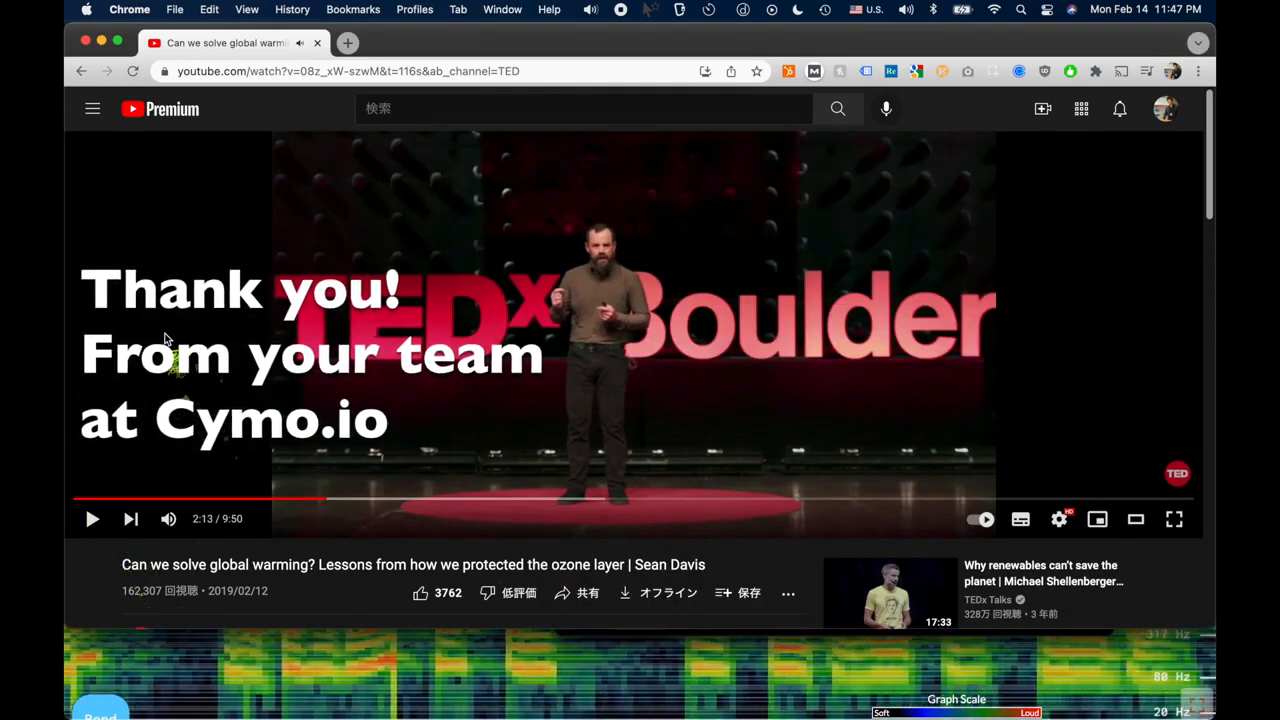